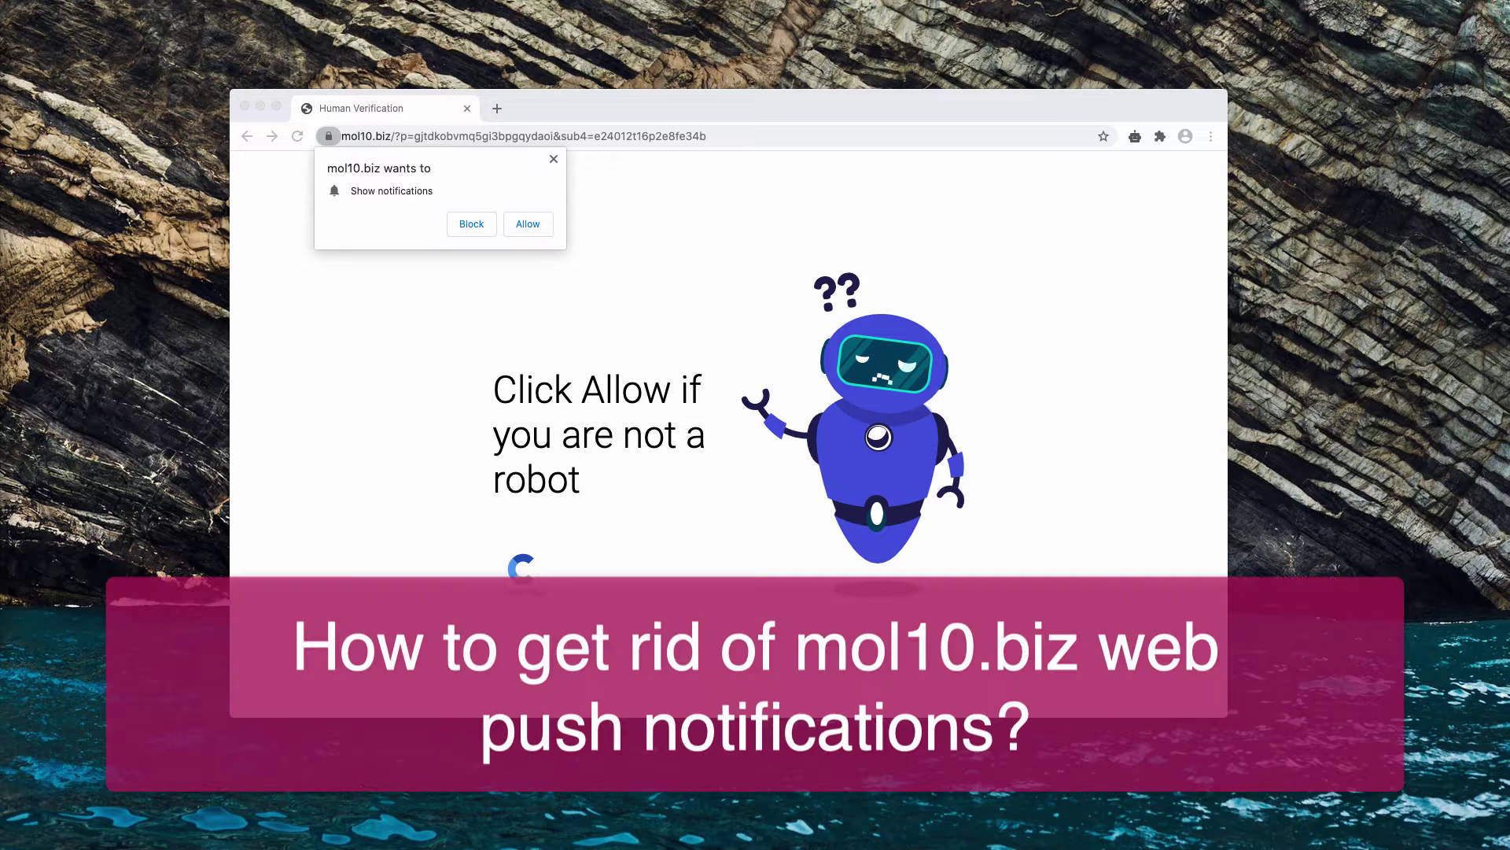
left_click(588, 106)
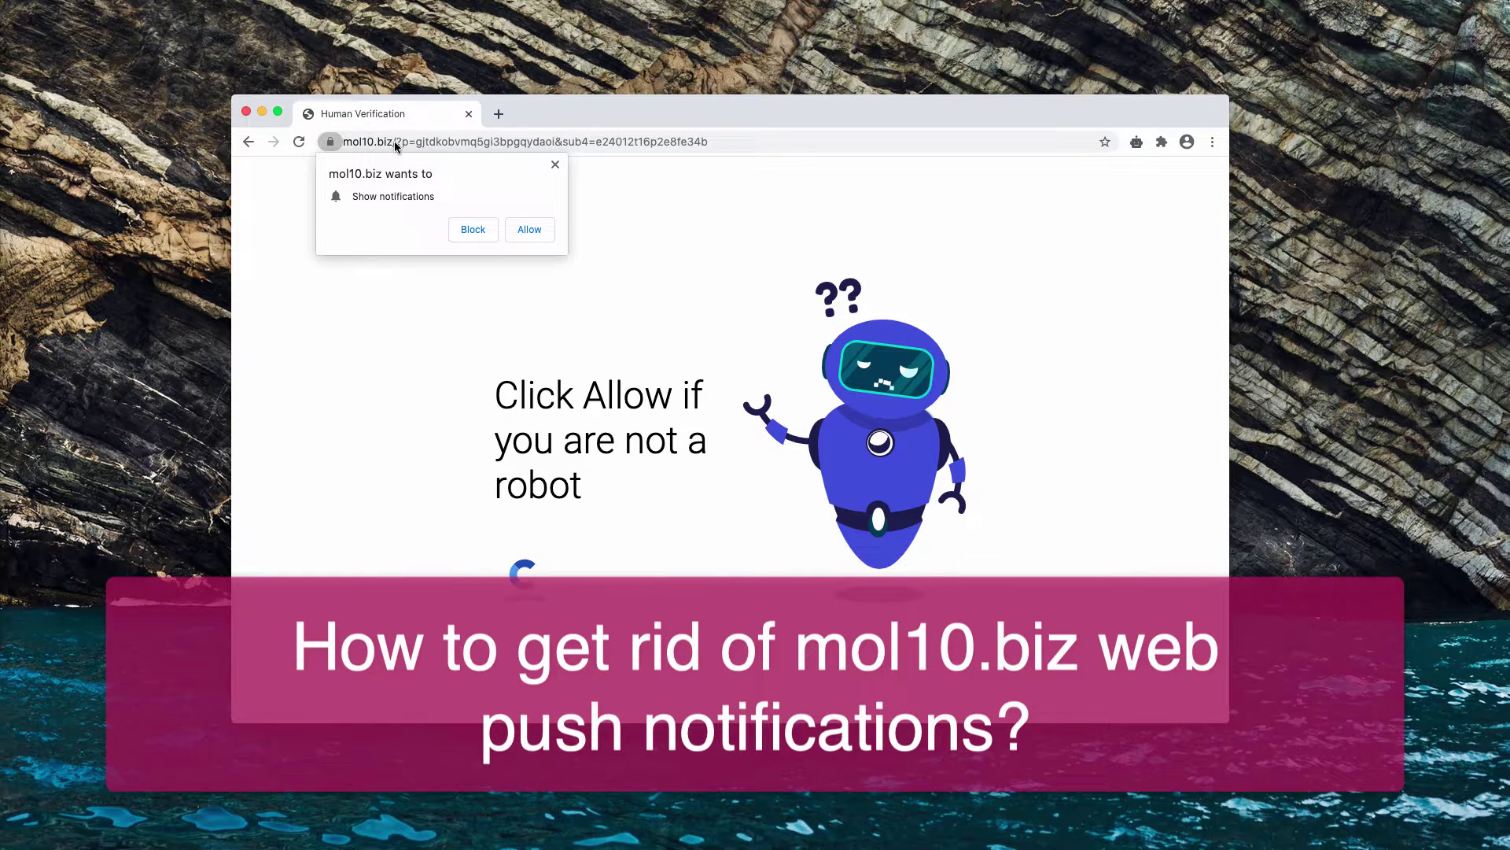
left_click_drag(391, 143, 343, 141)
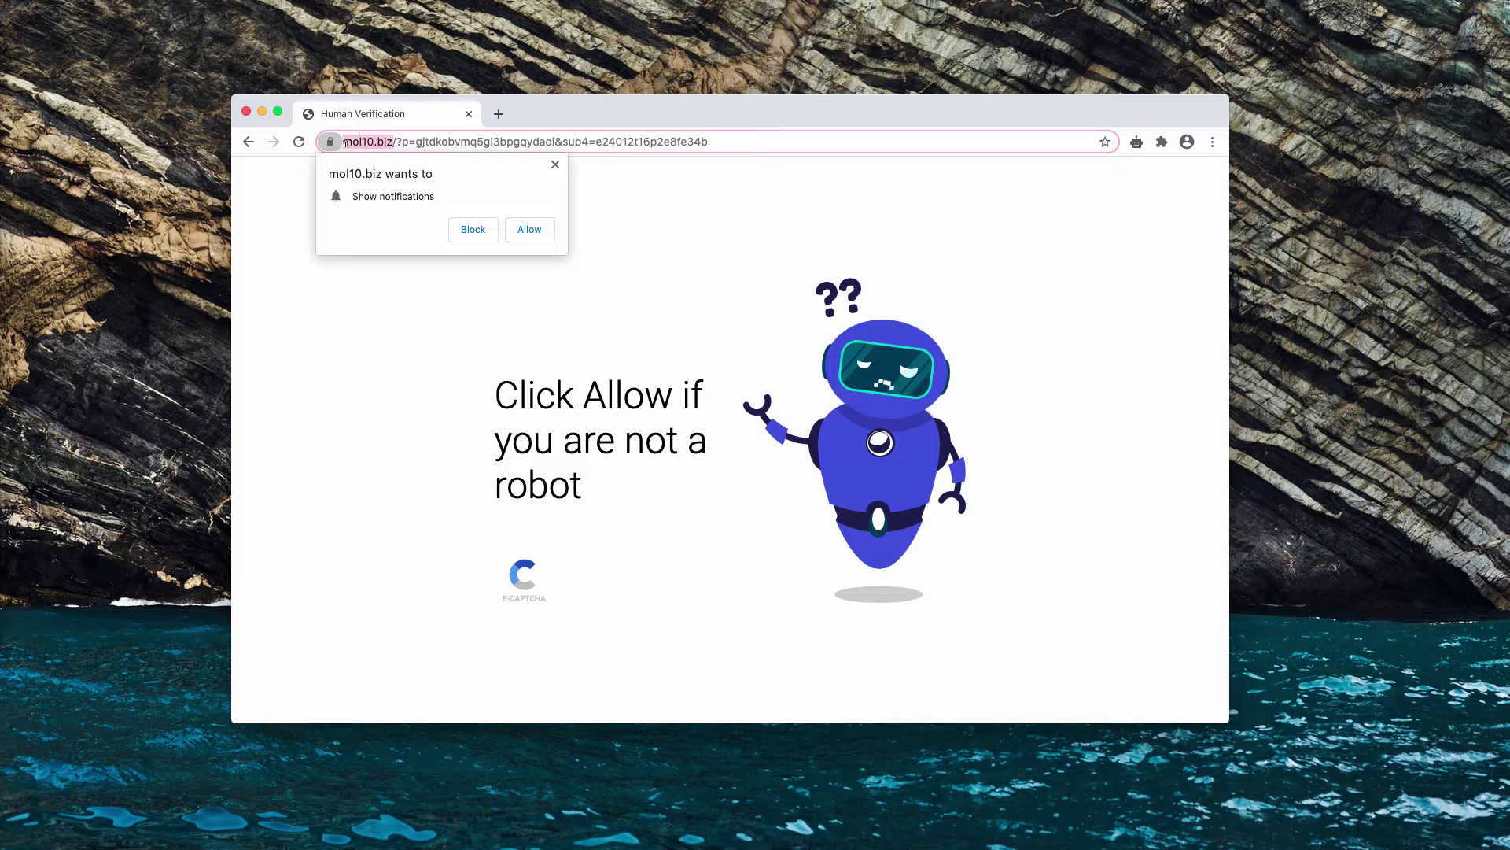
left_click(463, 139)
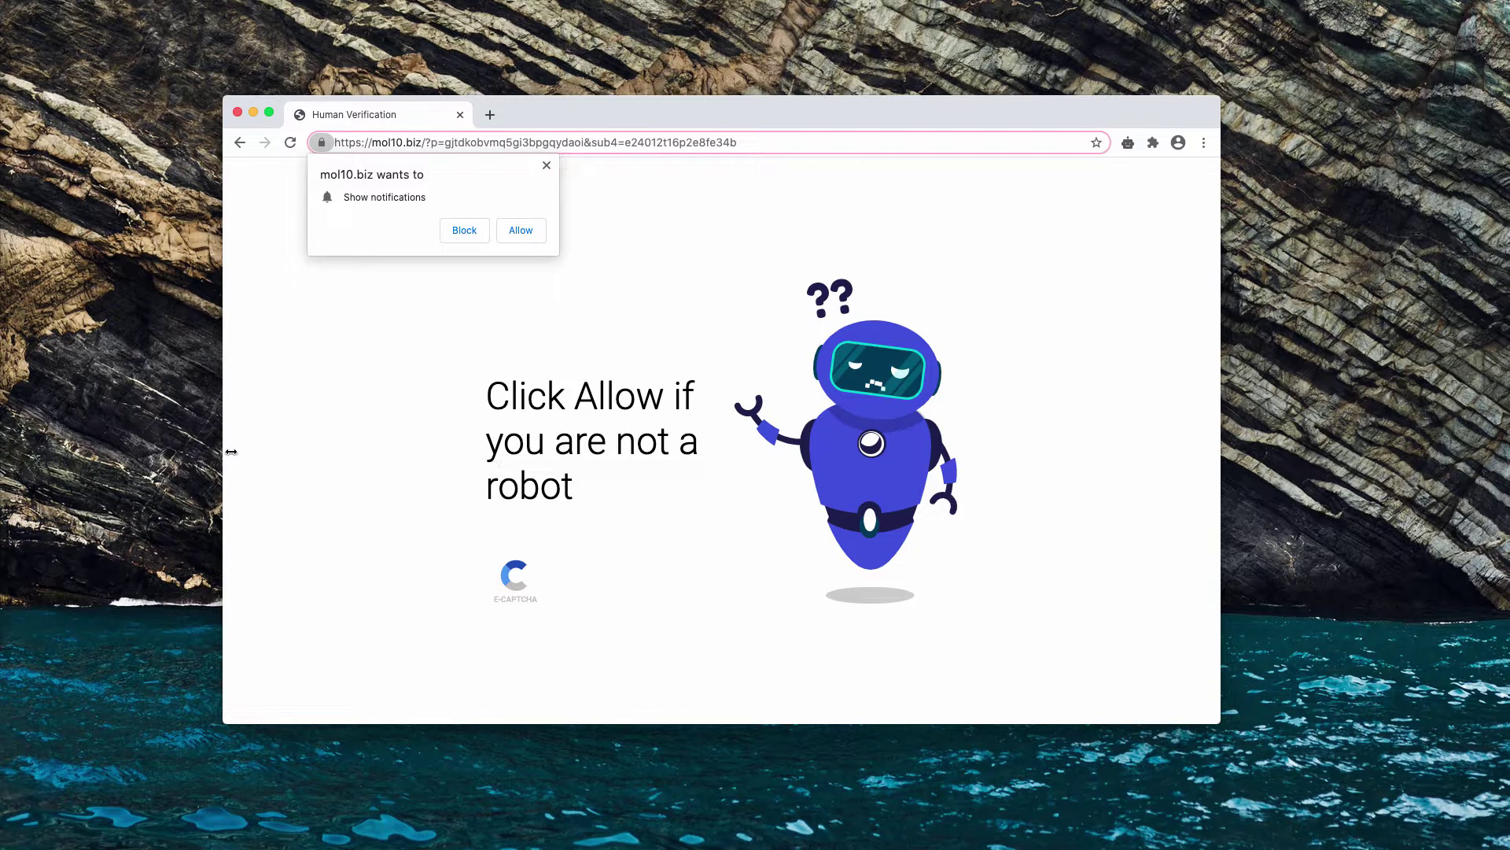
left_click(508, 285)
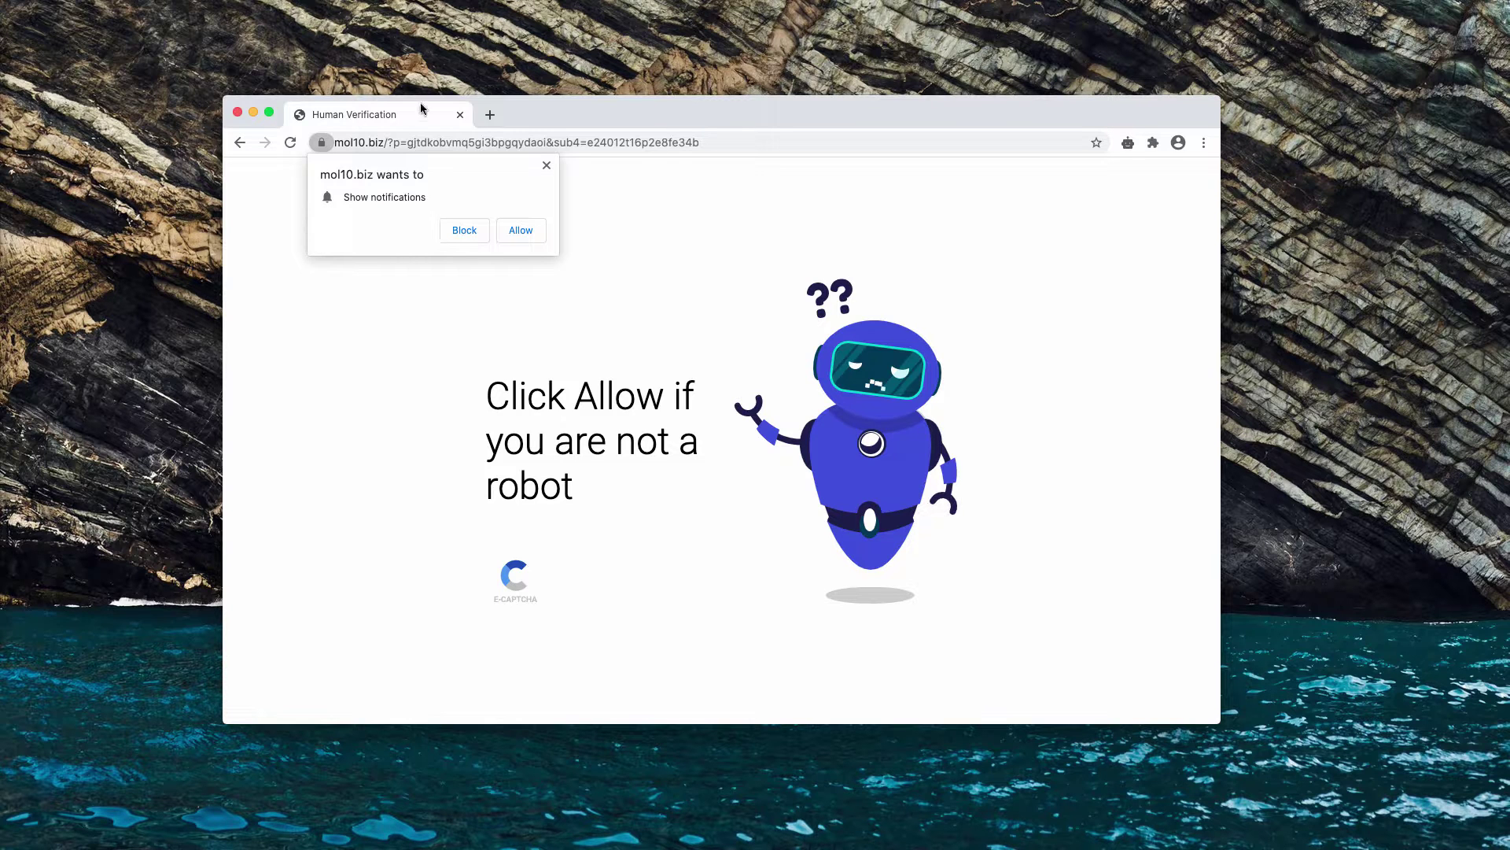
left_click_drag(661, 108, 653, 124)
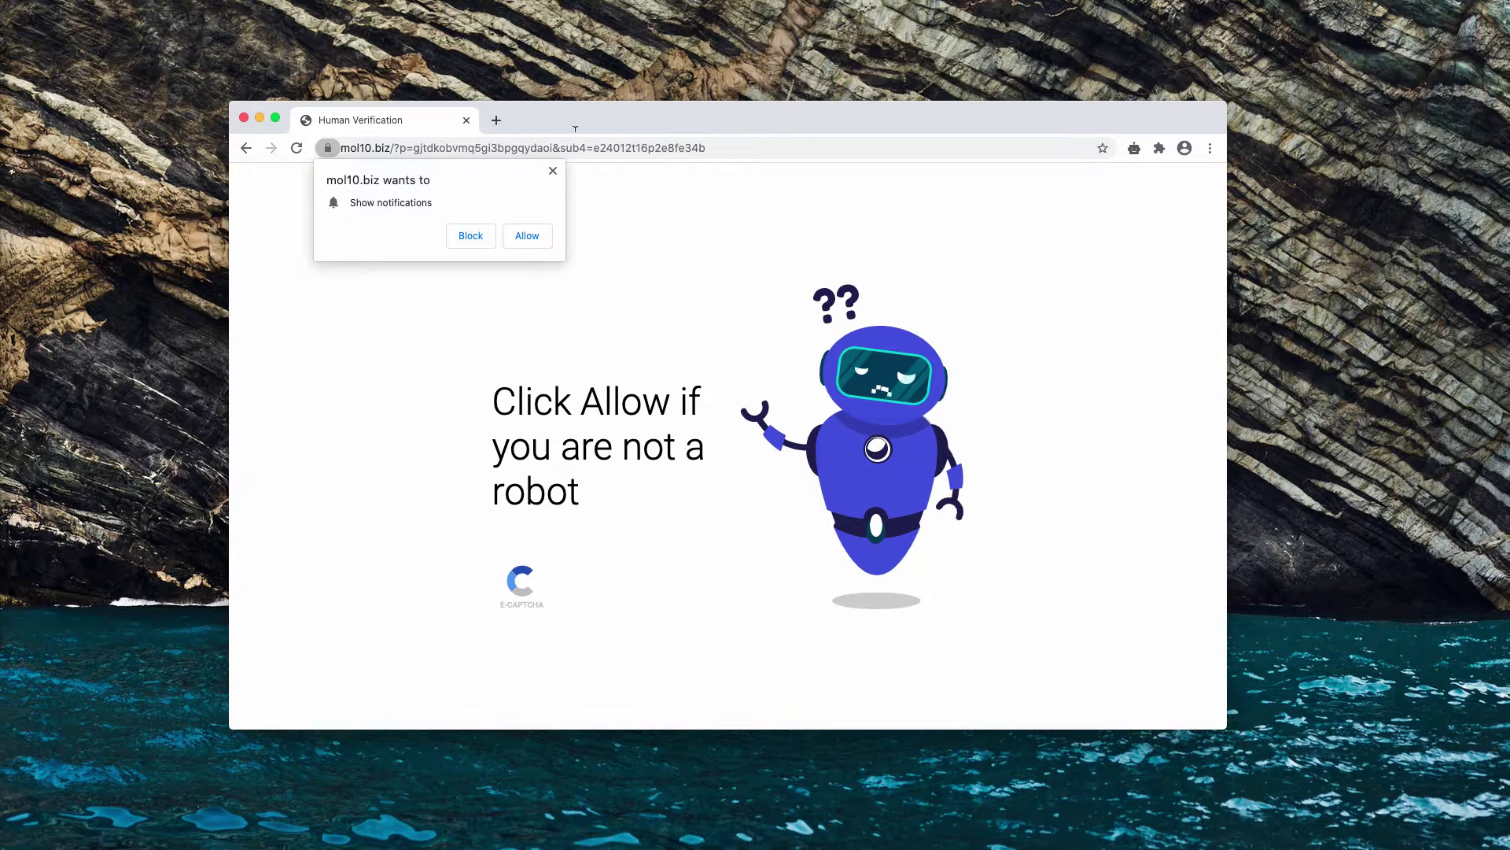
Step: Allow mol10.biz to show notifications and close the Online Dating tab
left_click(535, 236)
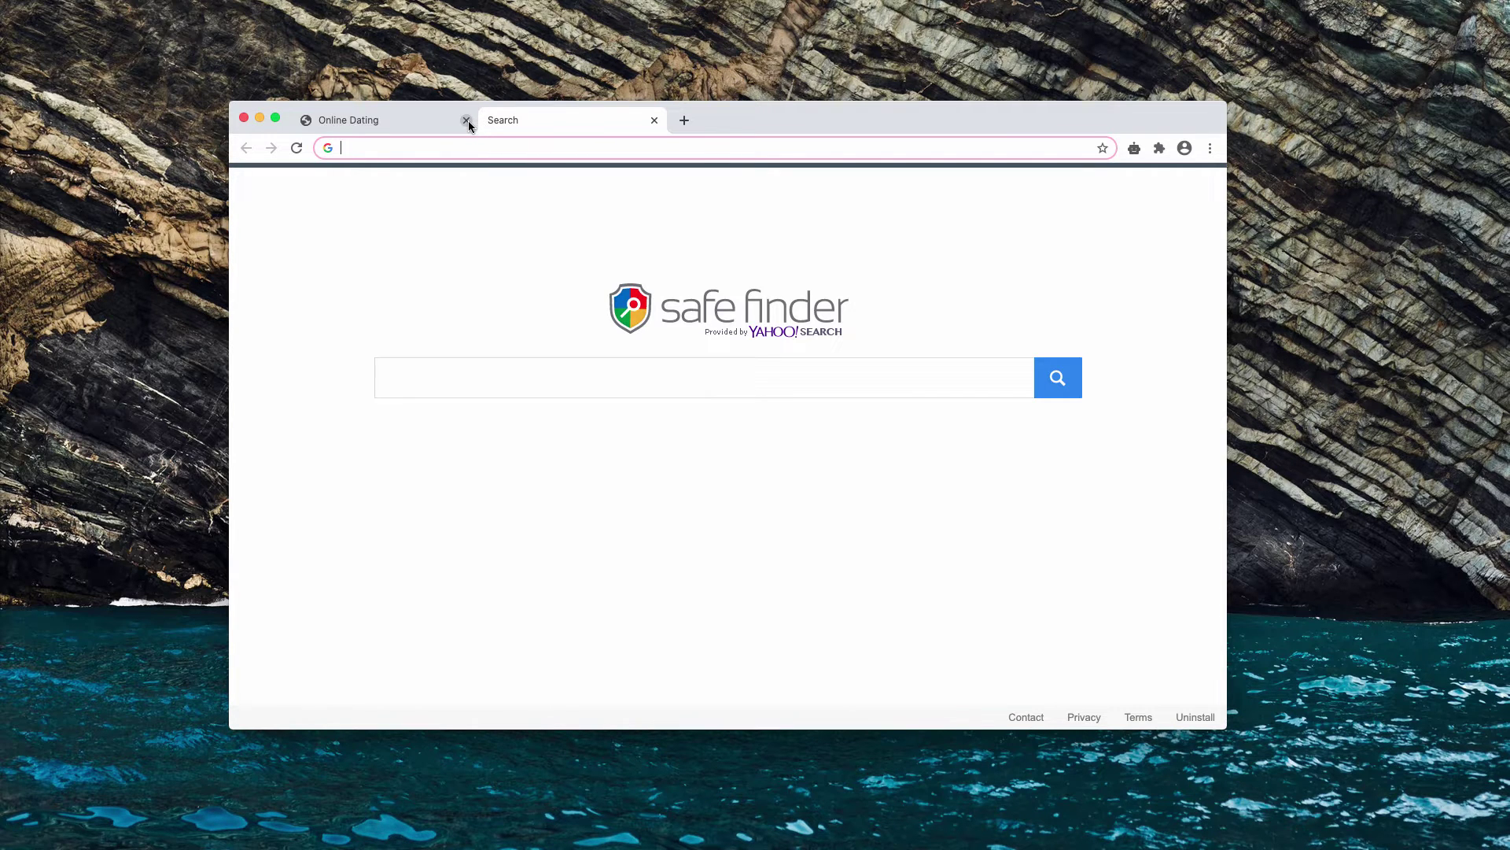
left_click(467, 121)
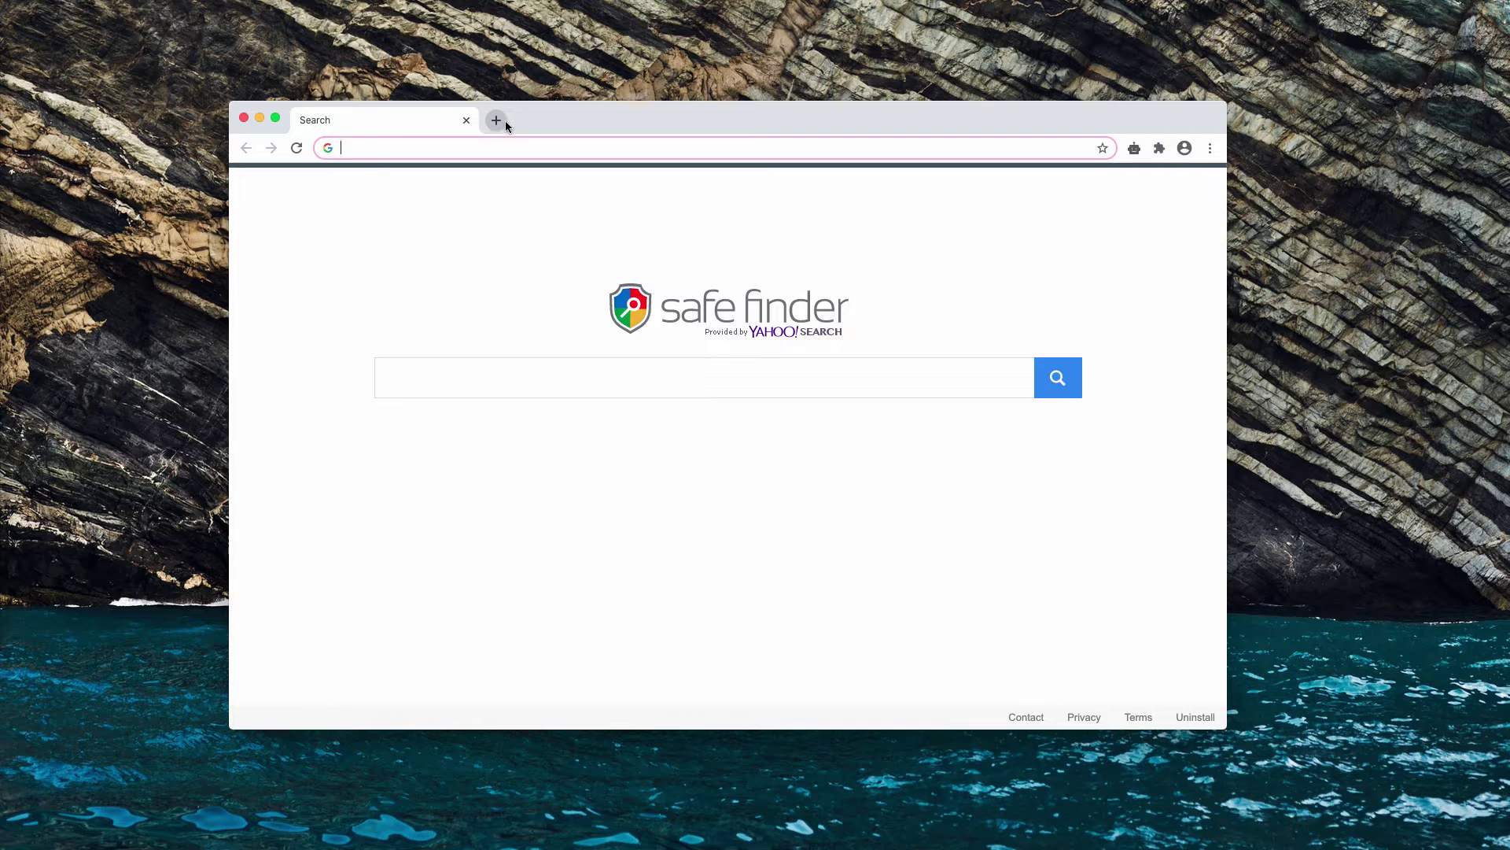
left_click_drag(892, 129, 886, 150)
left_click_drag(683, 142, 681, 134)
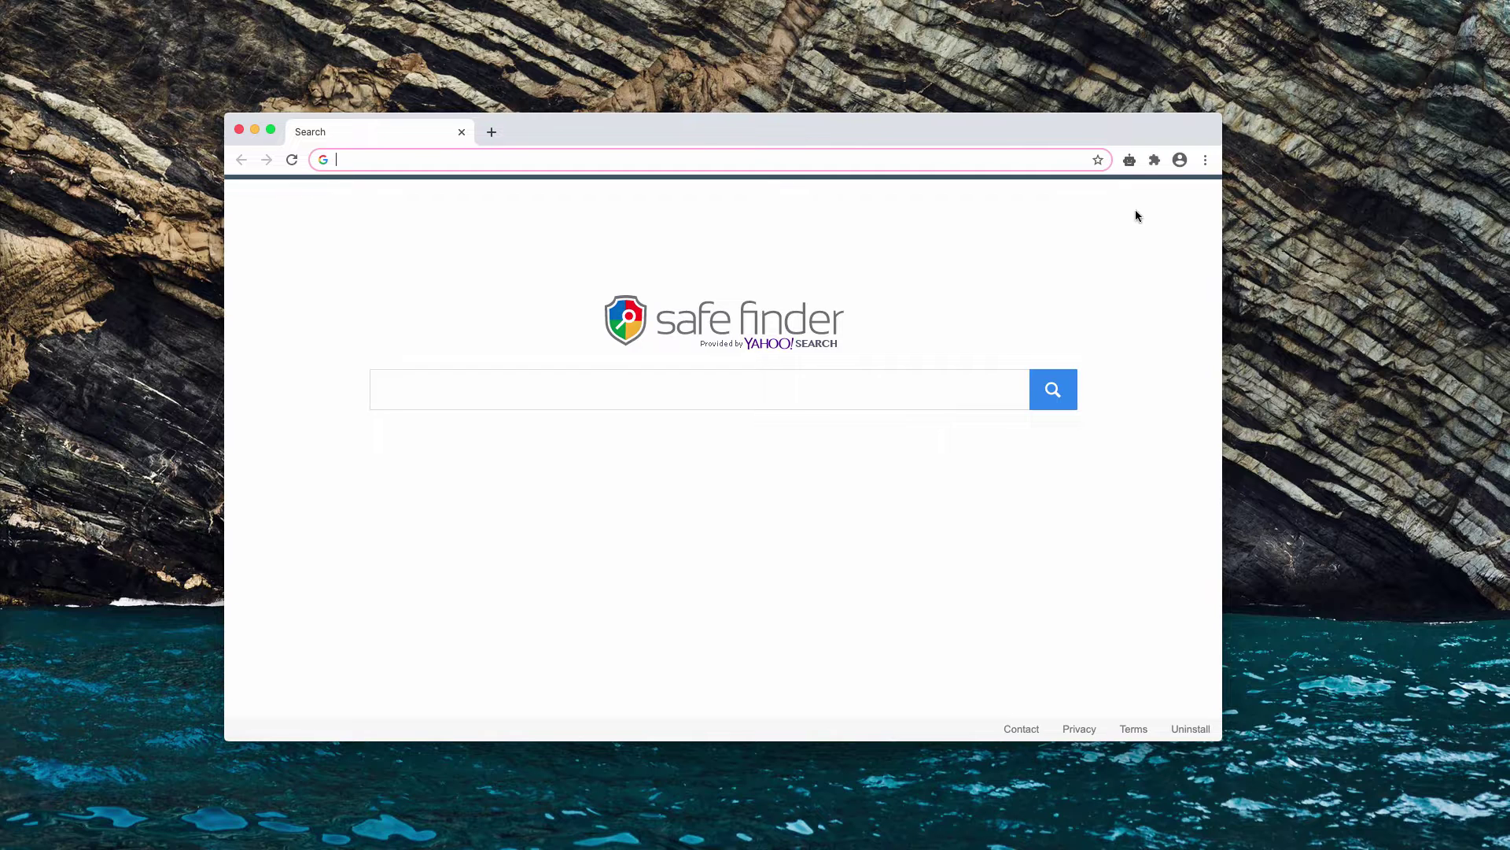
Step: Open the notification permissions in the browser's site settings
left_click(1206, 161)
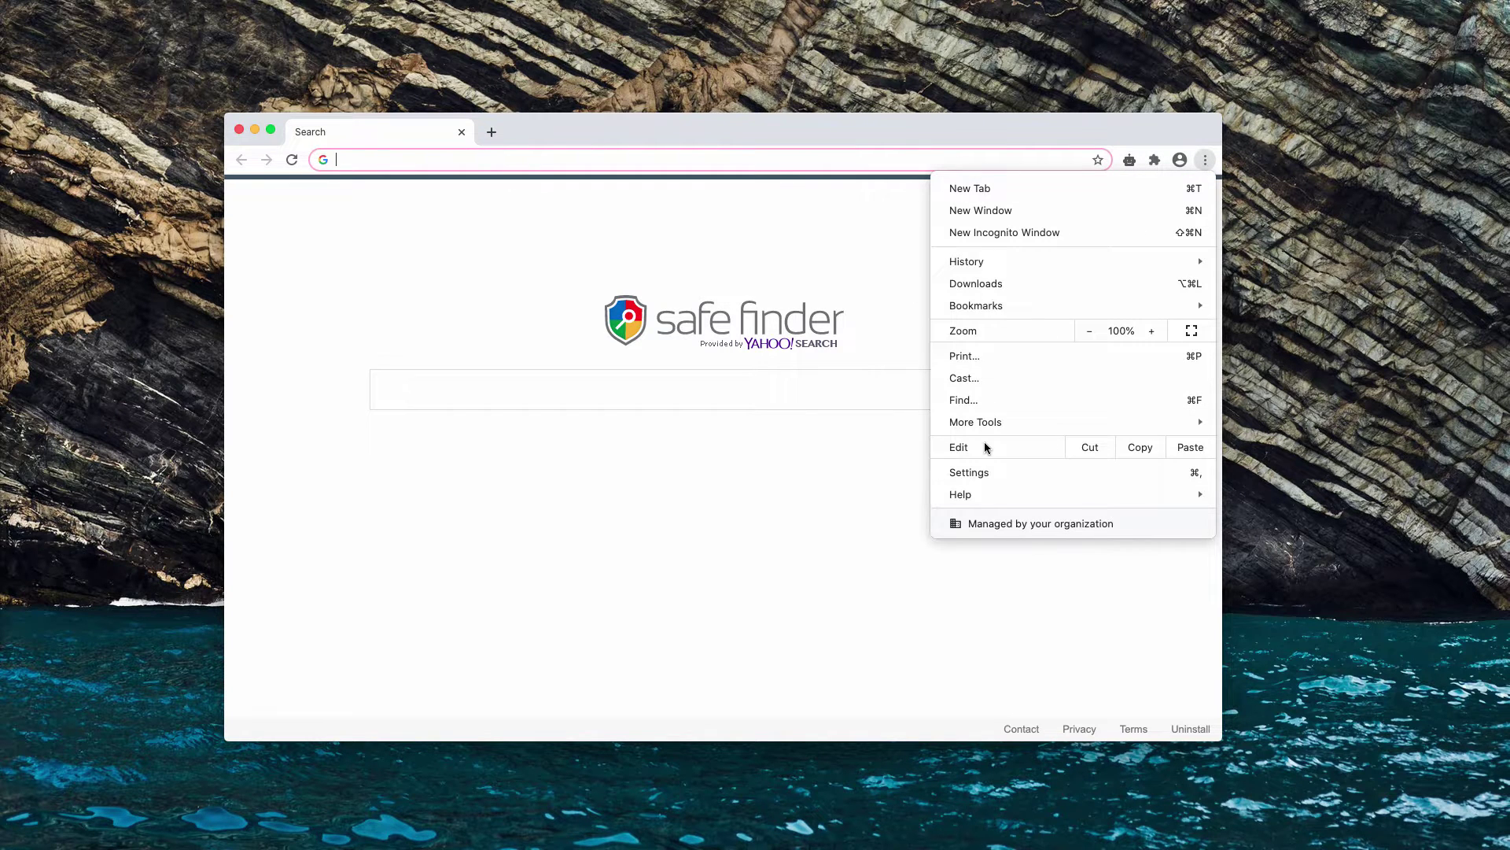
left_click(979, 474)
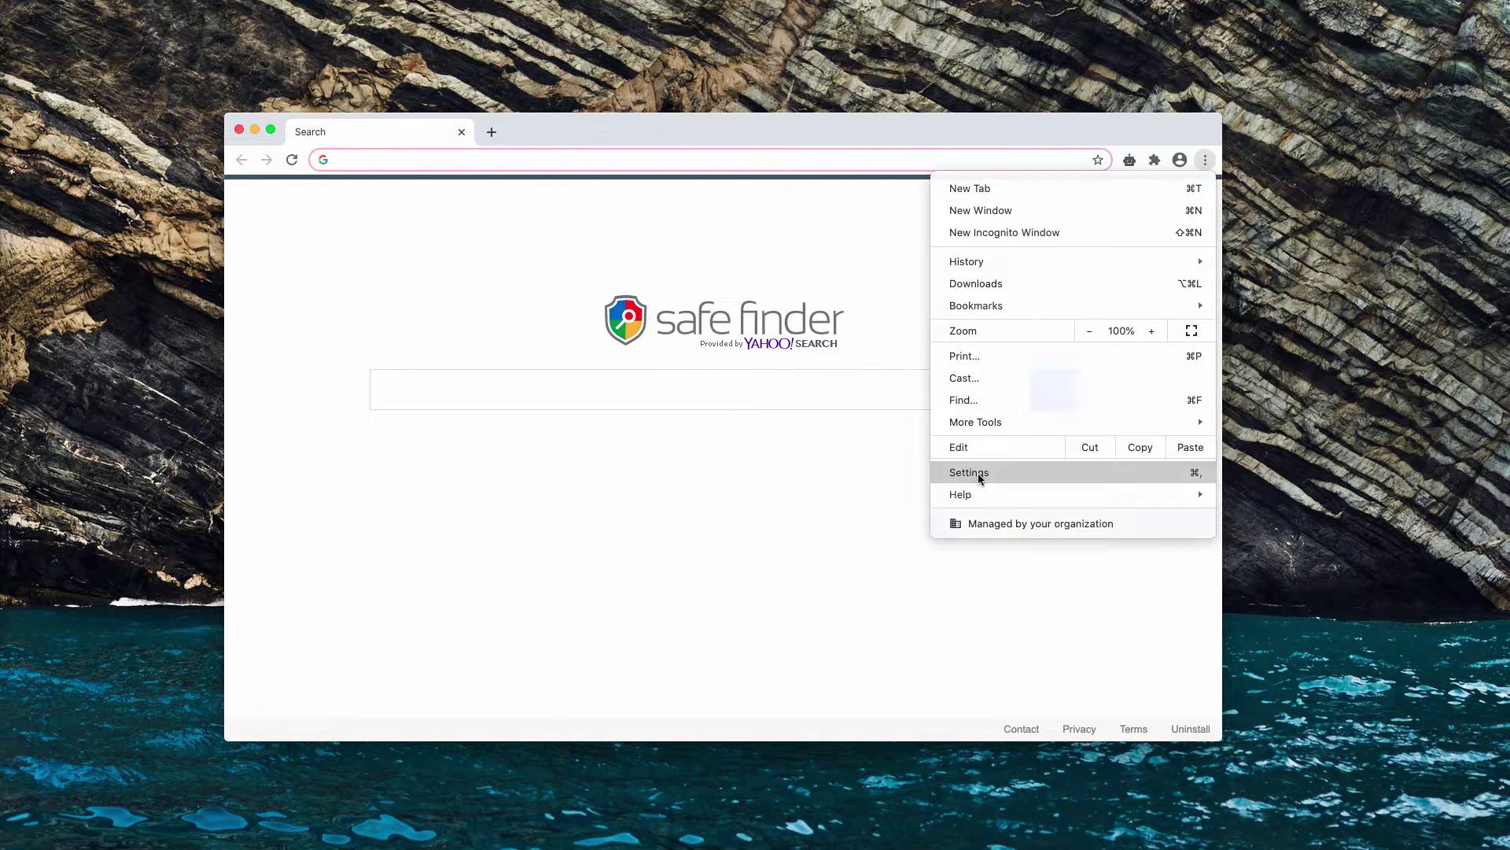
scroll(582, 479, "down", 3)
scroll(609, 464, "down", 5)
left_click(592, 472)
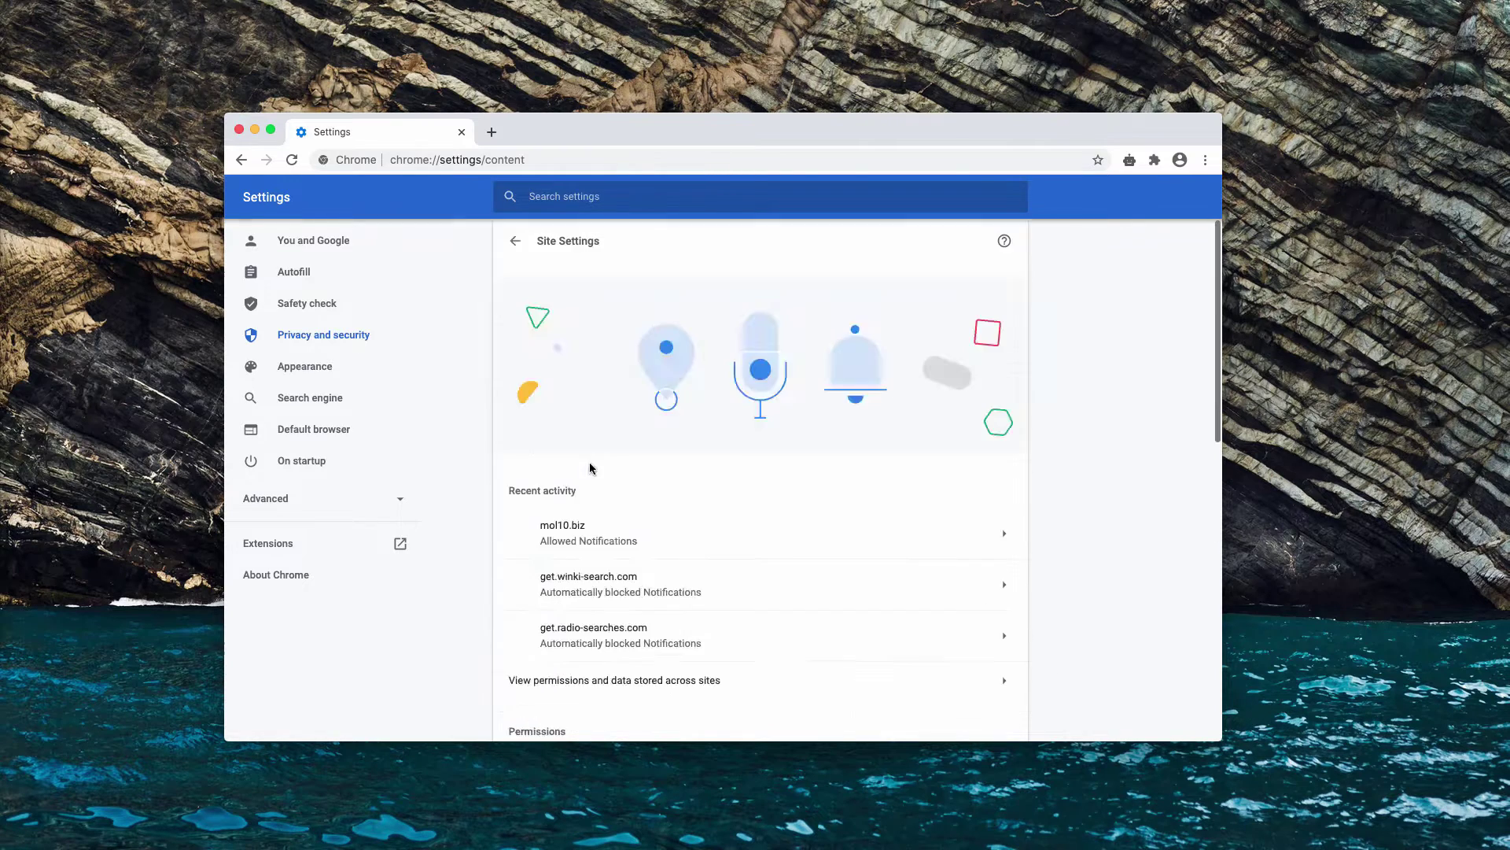
scroll(587, 480, "down", 3)
left_click(616, 716)
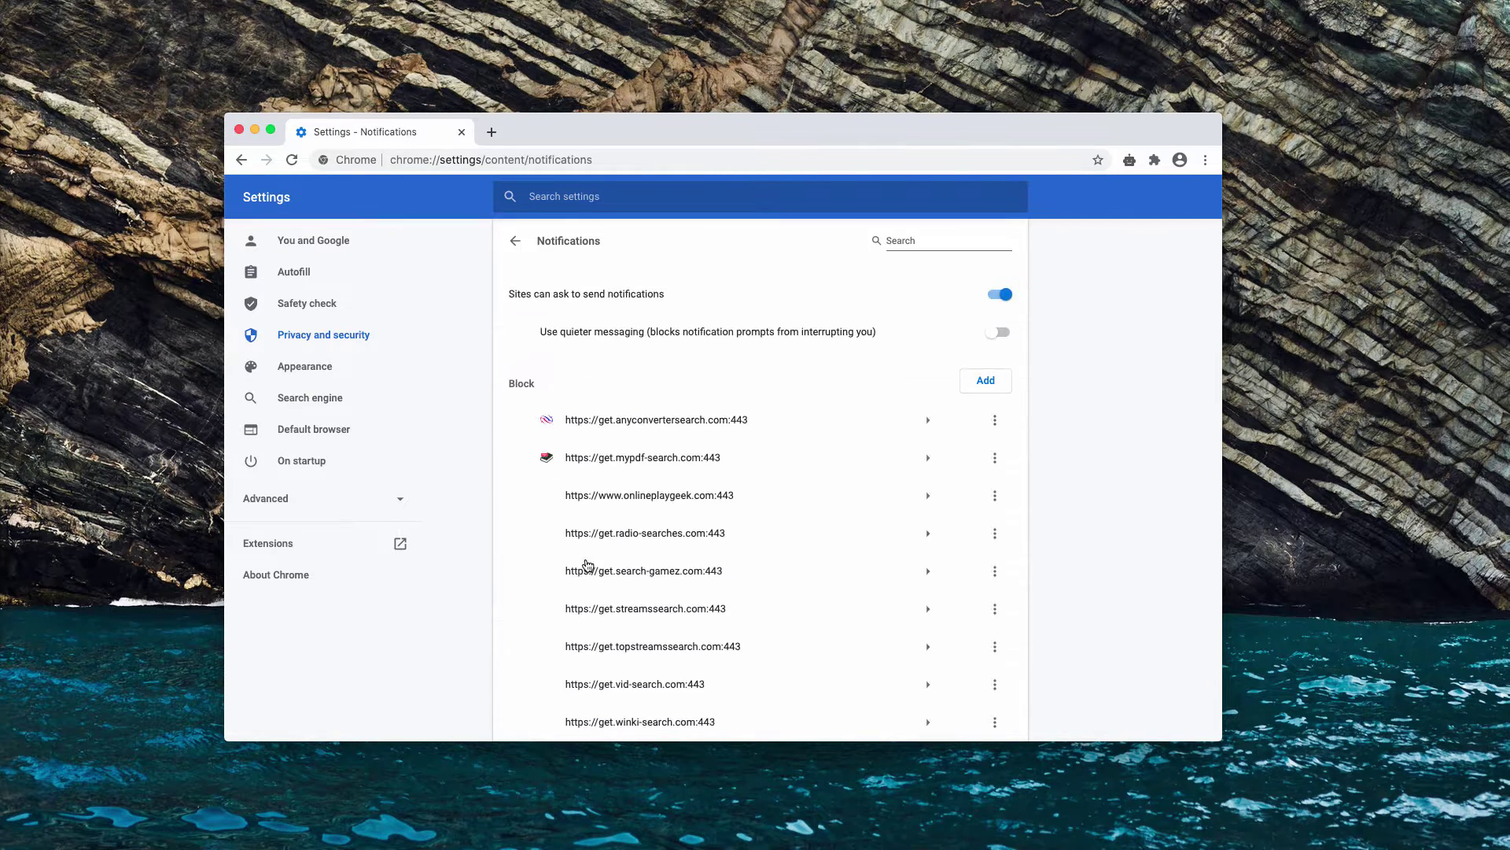
scroll(590, 550, "down", 2)
scroll(592, 538, "down", 4)
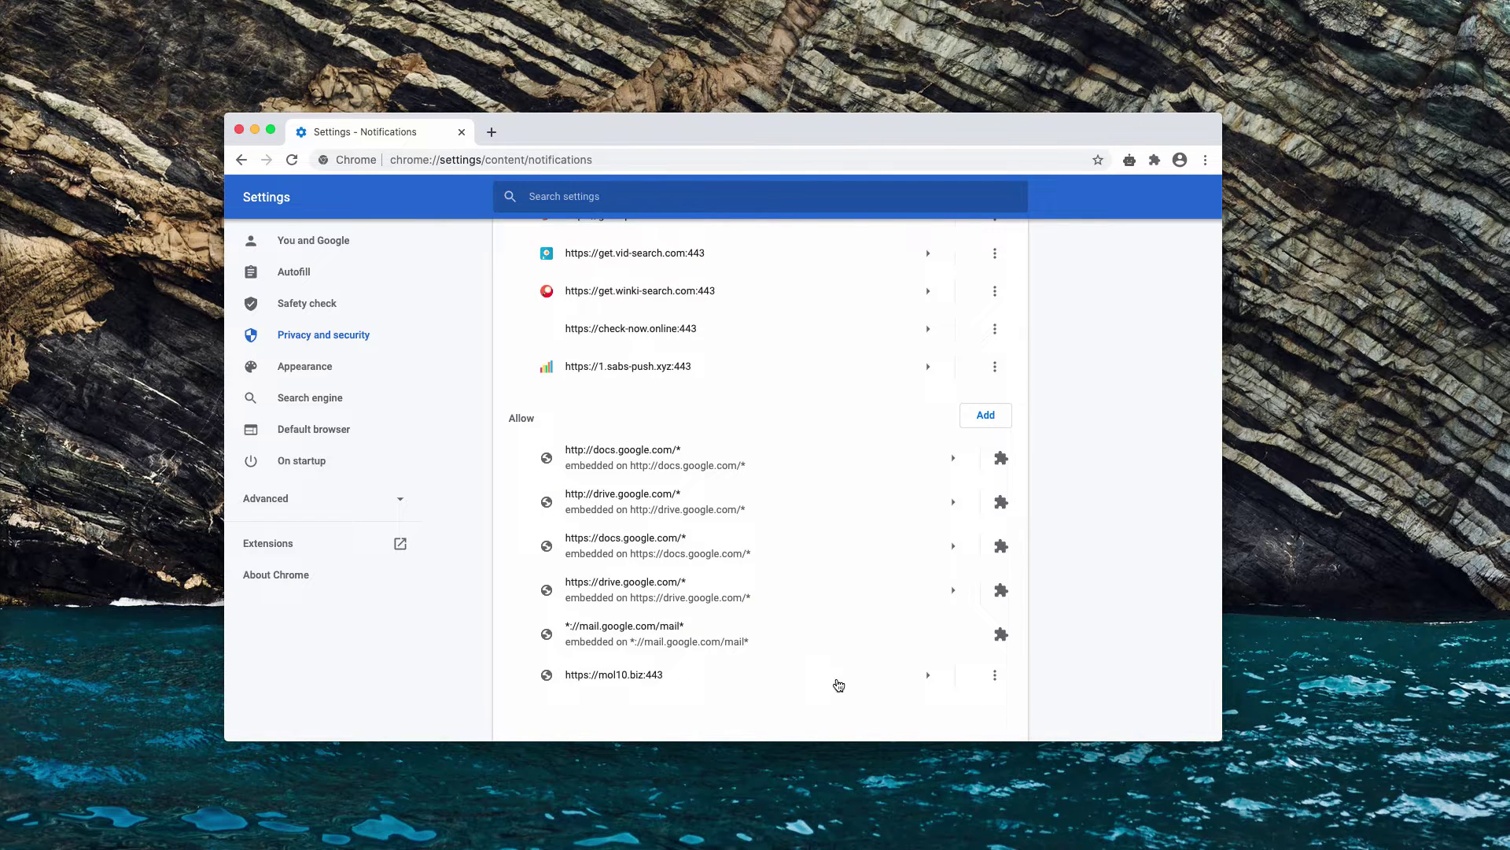
left_click(996, 678)
left_click(979, 673)
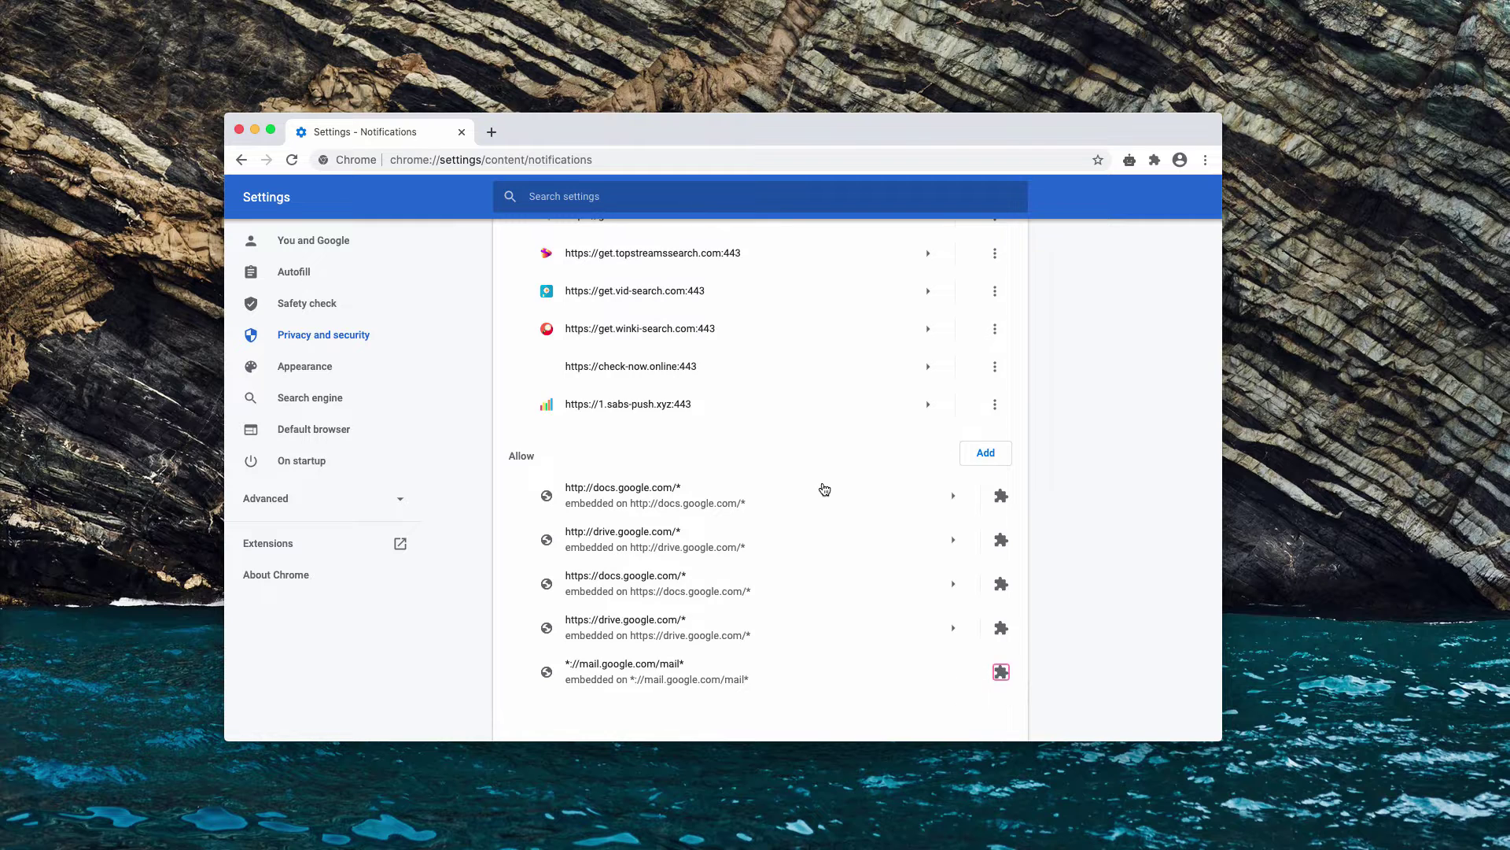
Step: Remove get.vid-search.com, get.streamssearch.com and get.search-gamez.com from the blocked notification sites
scroll(905, 475, "up", 3)
left_click(994, 426)
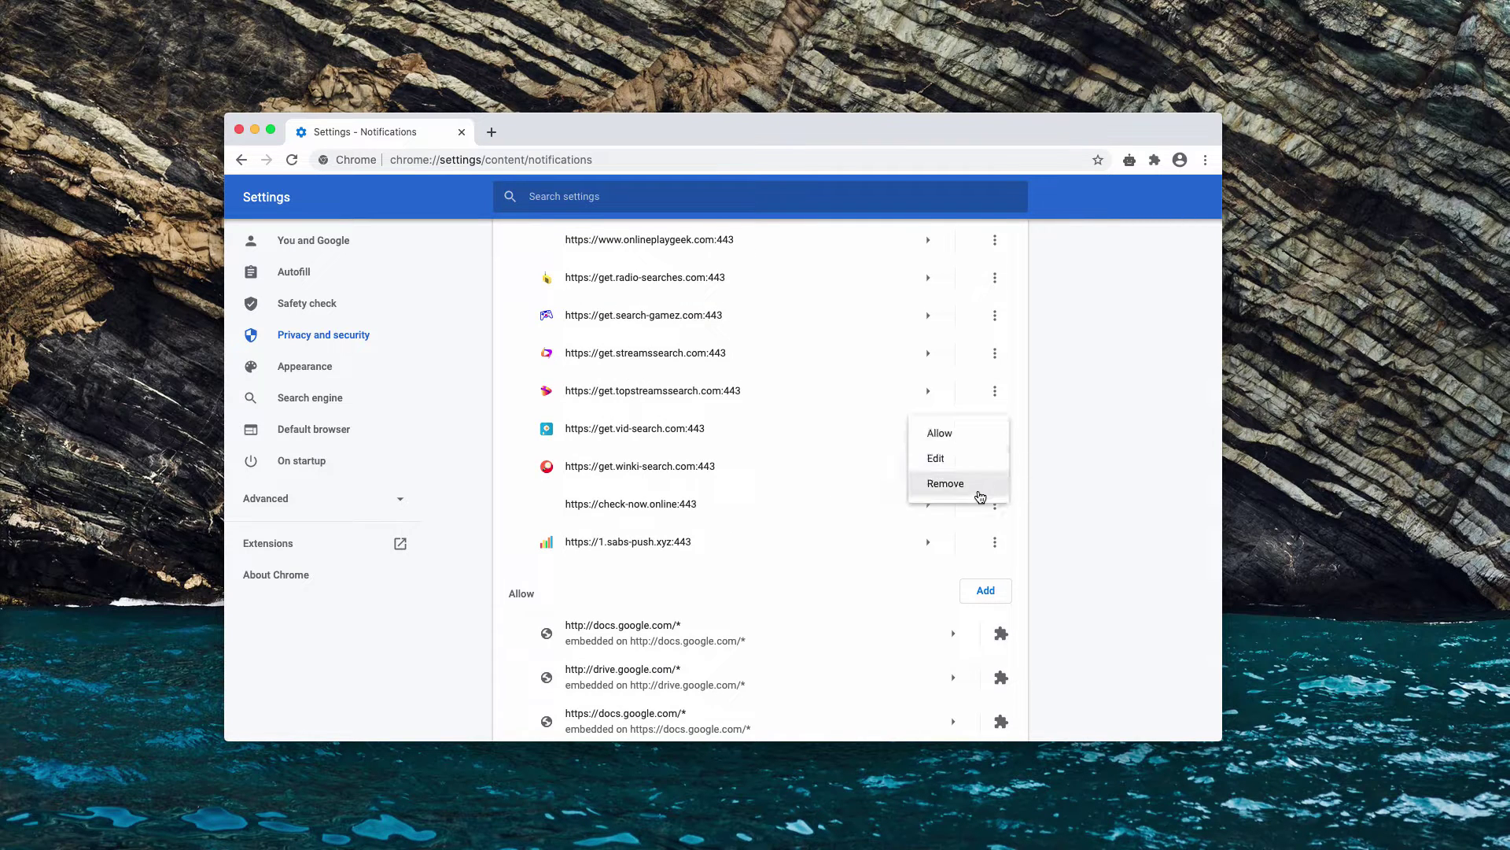
left_click(979, 494)
left_click(995, 356)
left_click(984, 407)
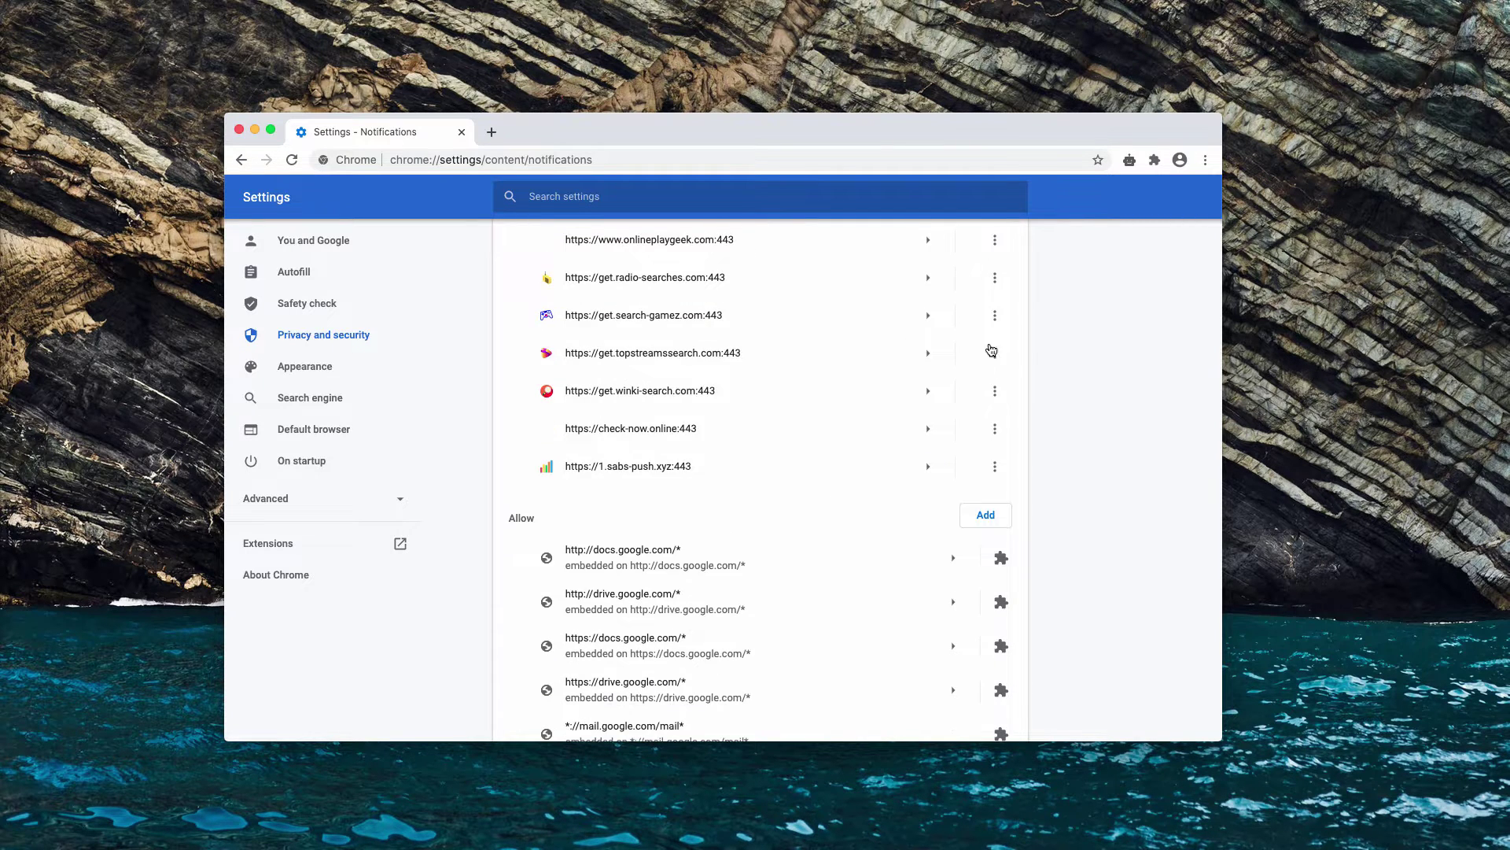
left_click(995, 317)
left_click(977, 374)
scroll(987, 346, "up", 2)
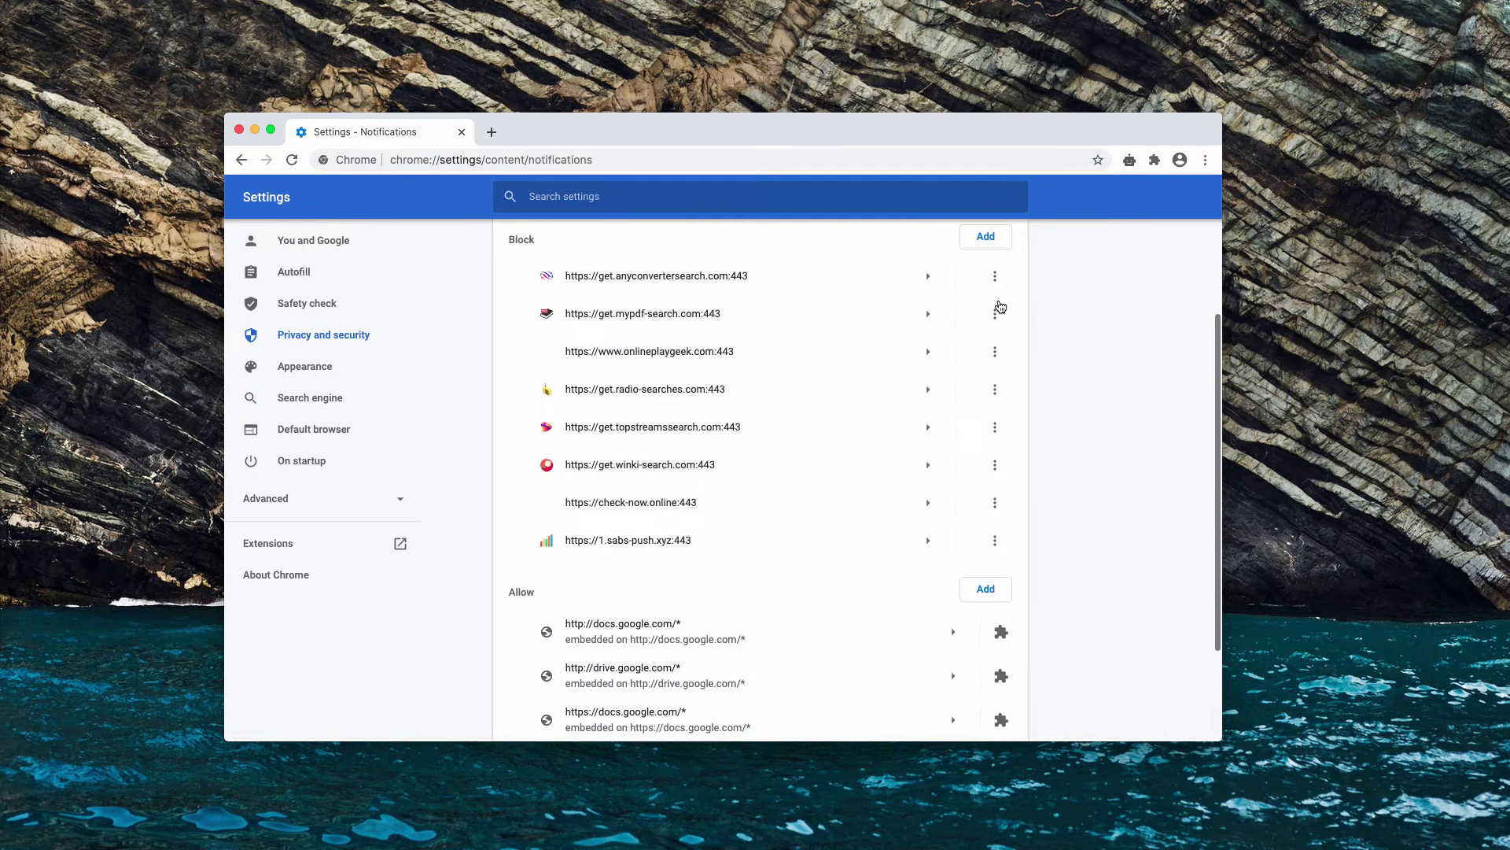
left_click(996, 283)
left_click(962, 330)
left_click(994, 275)
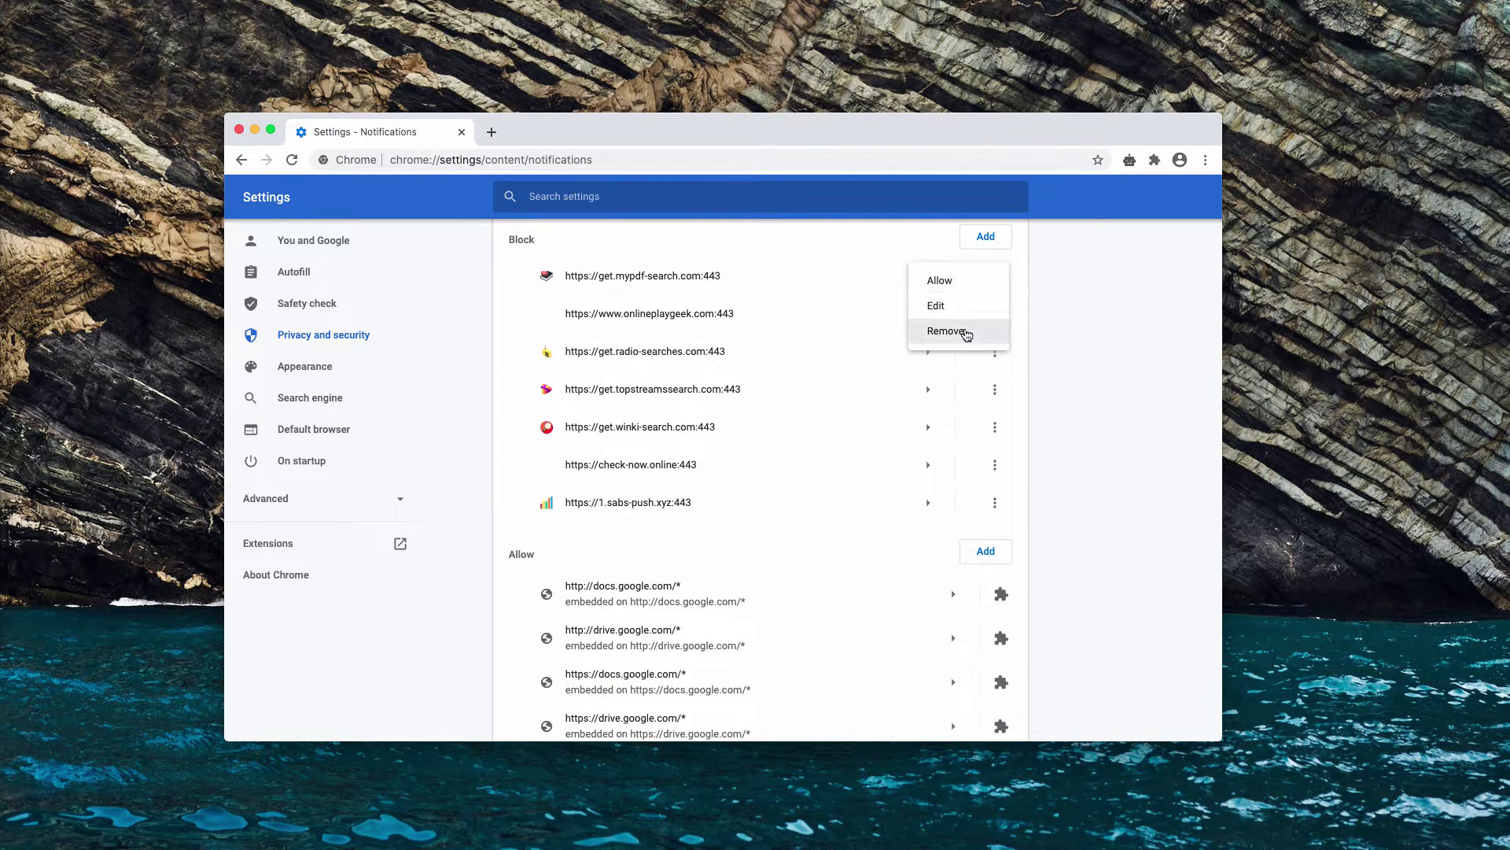
left_click(961, 330)
left_click(994, 277)
left_click(975, 329)
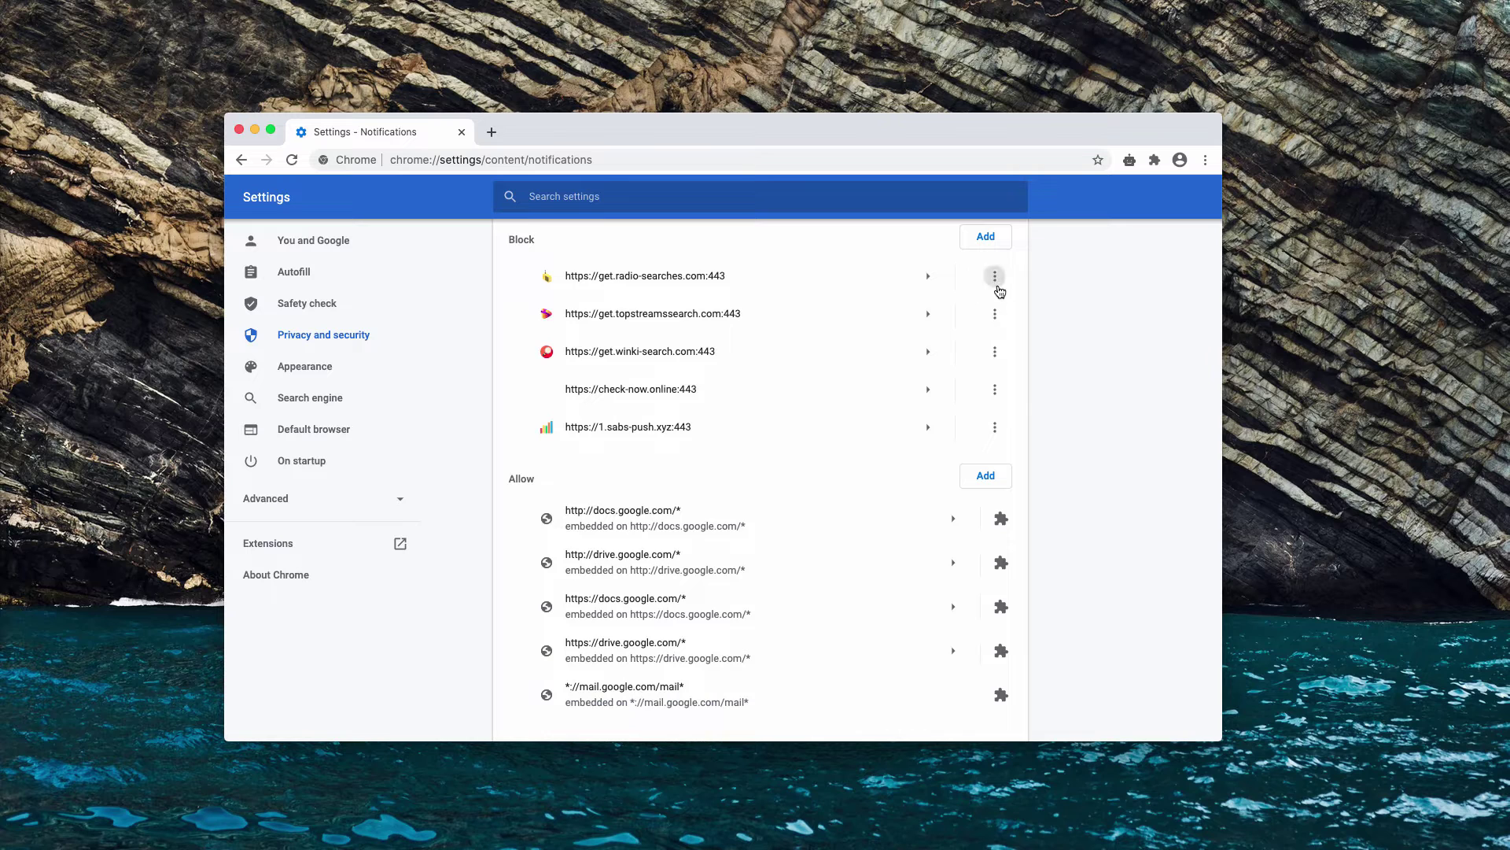
Step: Remove get.radio-searches.com and get.topstreamssearch.com from the blocked notification sites
left_click(995, 275)
left_click(993, 329)
left_click(994, 288)
left_click(967, 348)
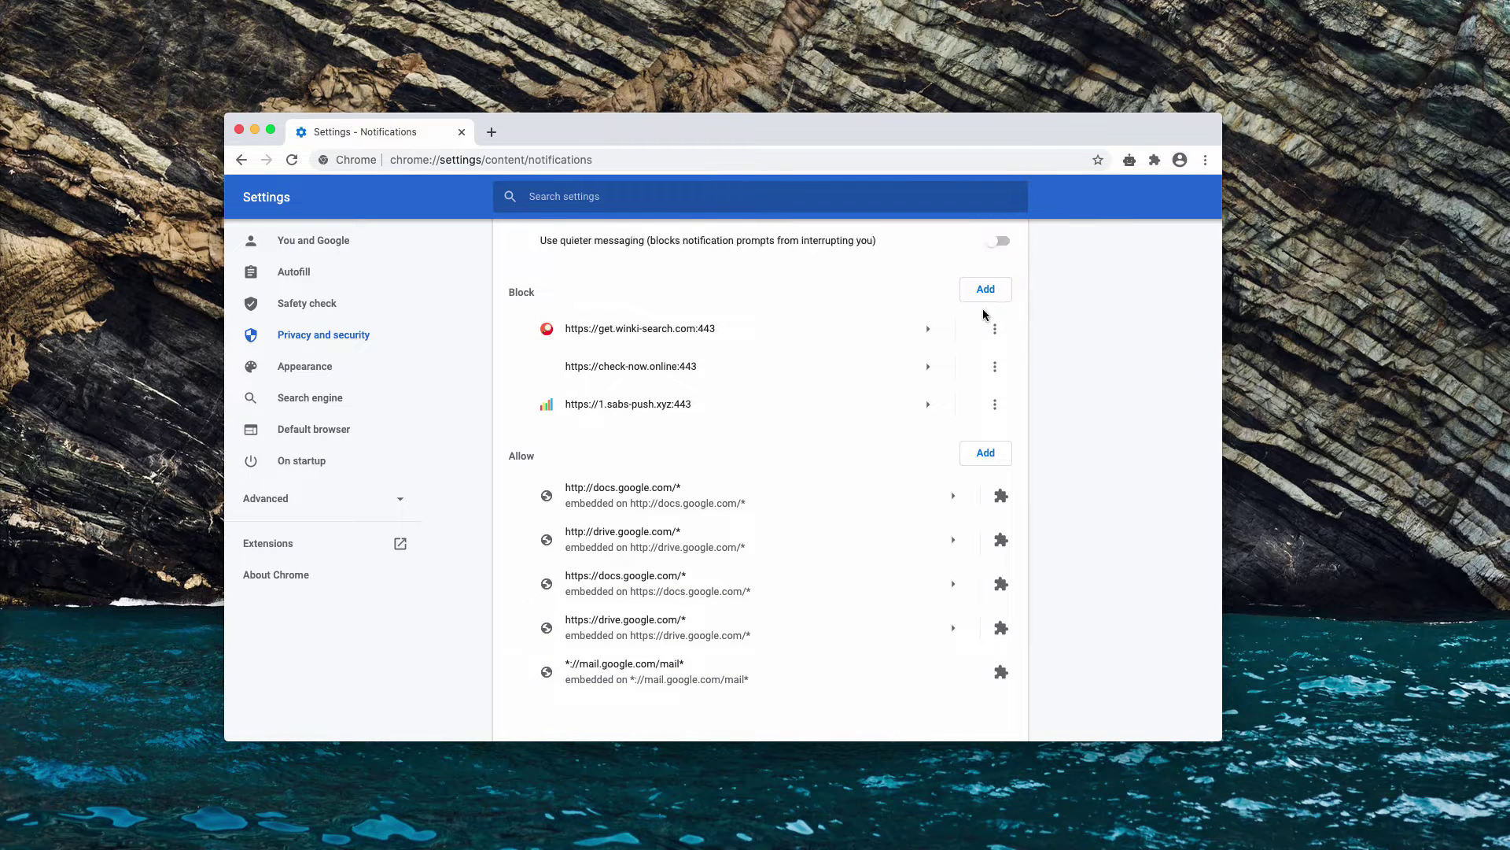
Step: Clear the remaining blocked notification sites: get.winki-search.com, check-now.online and 1.sabs-push.xyz
left_click(990, 331)
left_click(956, 384)
left_click(995, 366)
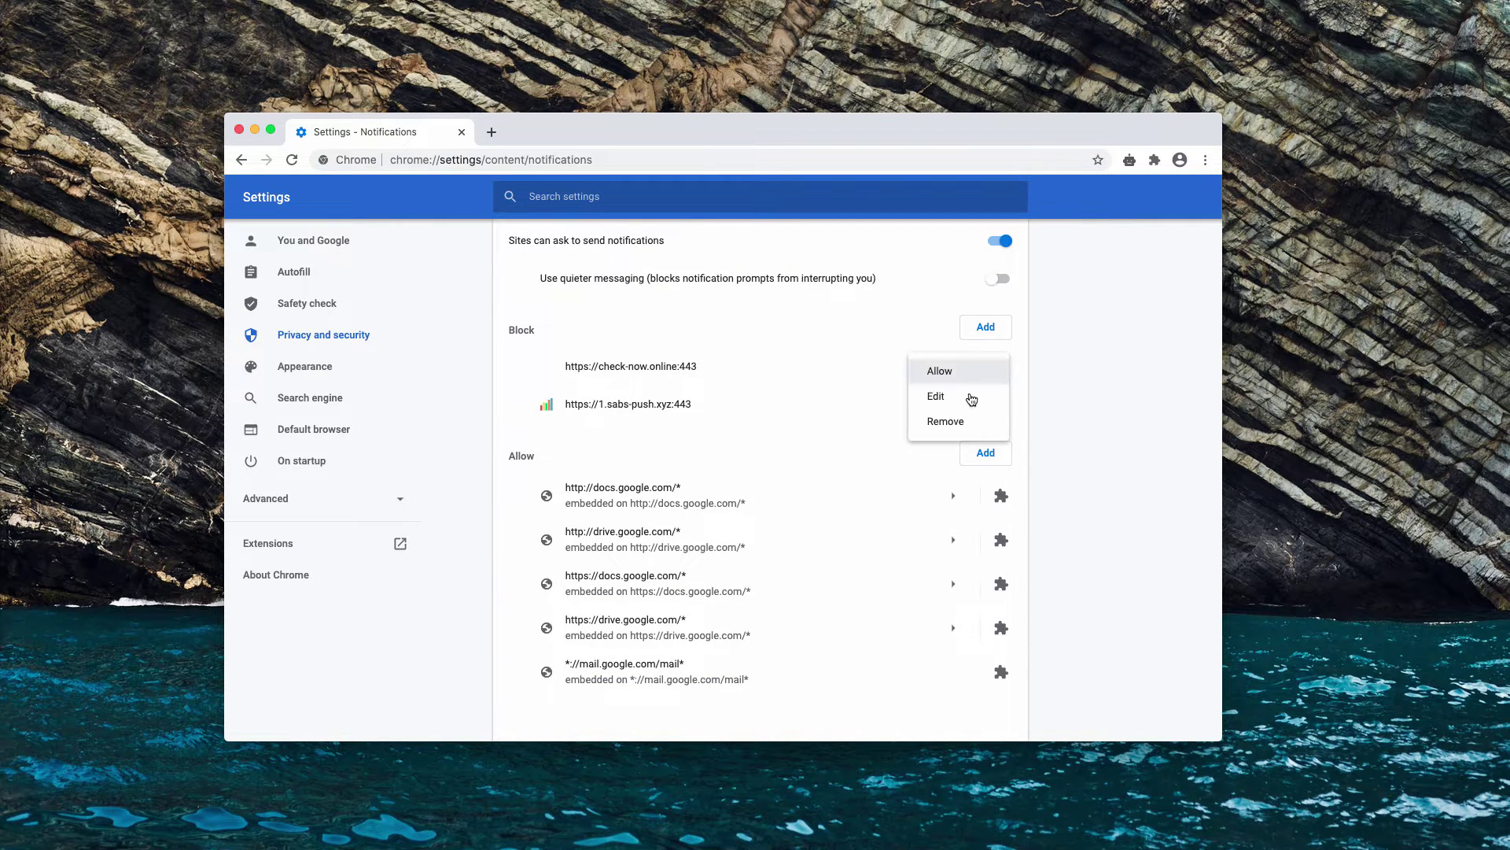
left_click(963, 422)
left_click(991, 397)
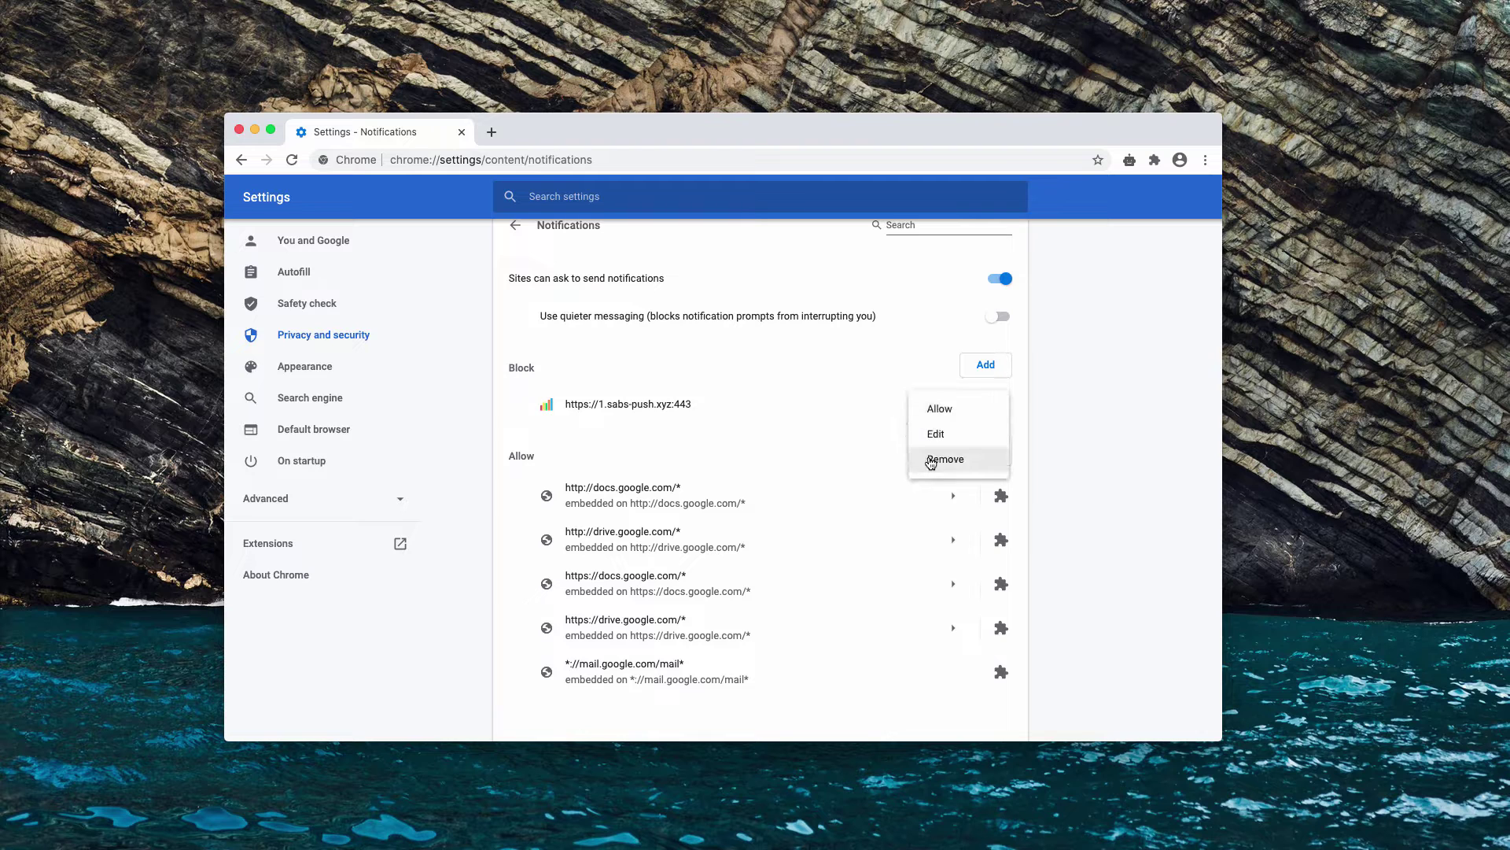
left_click(947, 458)
Step: Go to the website combocleaner.com
left_click(589, 166)
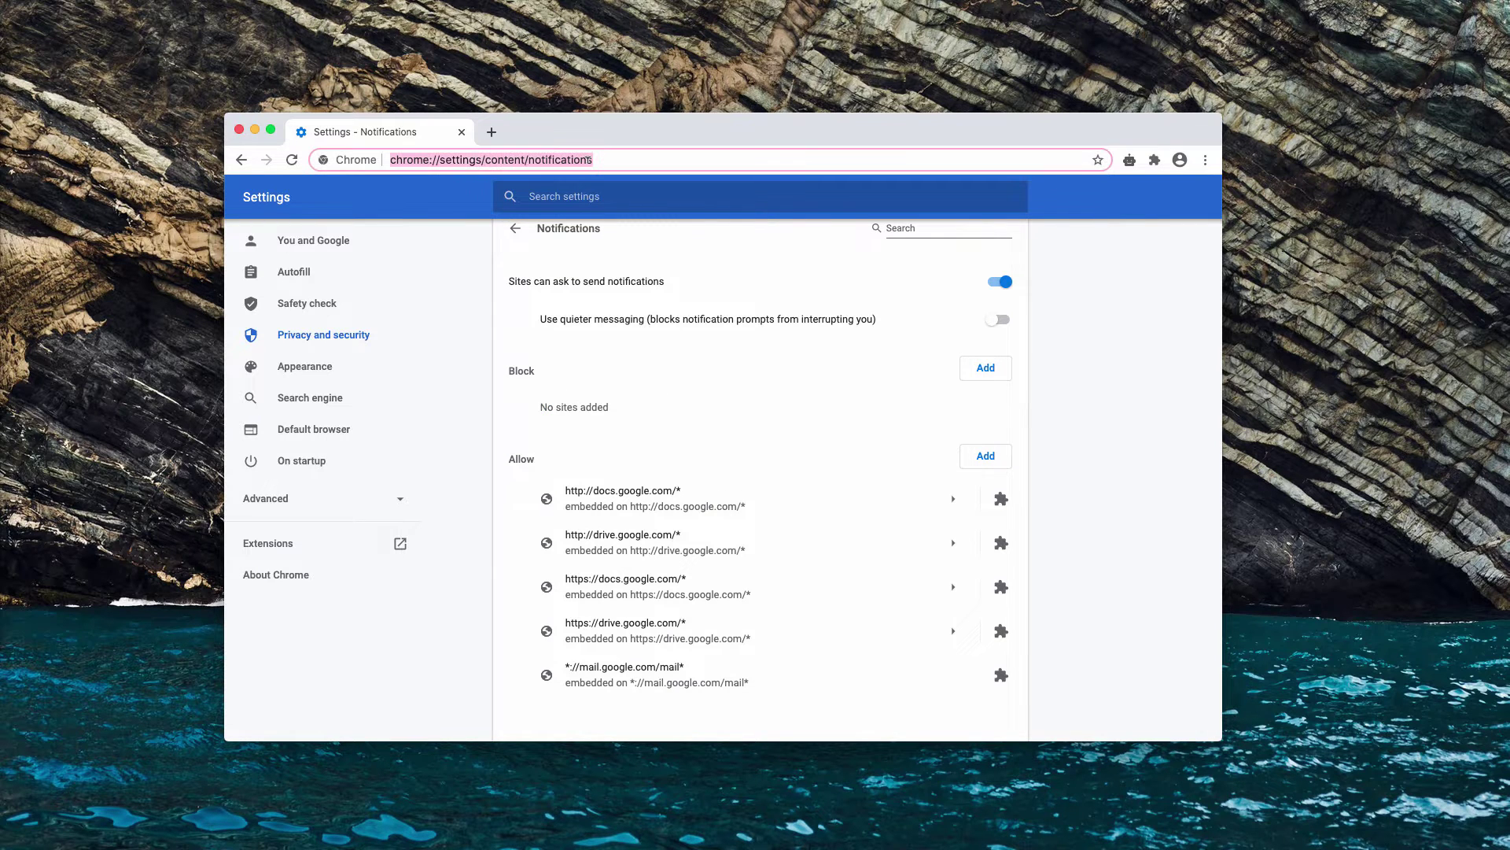
type("combocleaner.com")
key("Return")
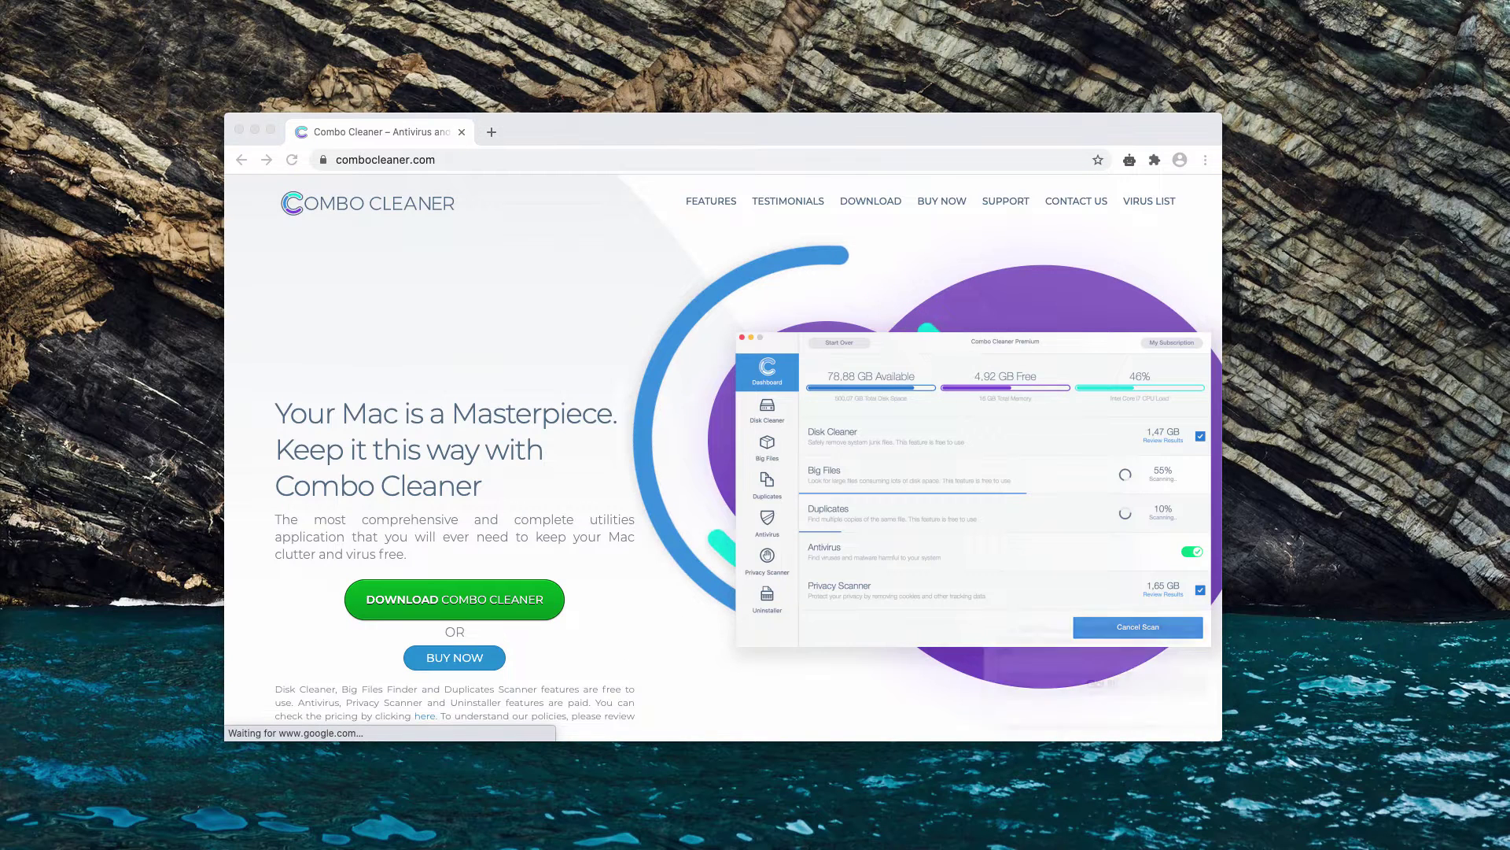
left_click(481, 158)
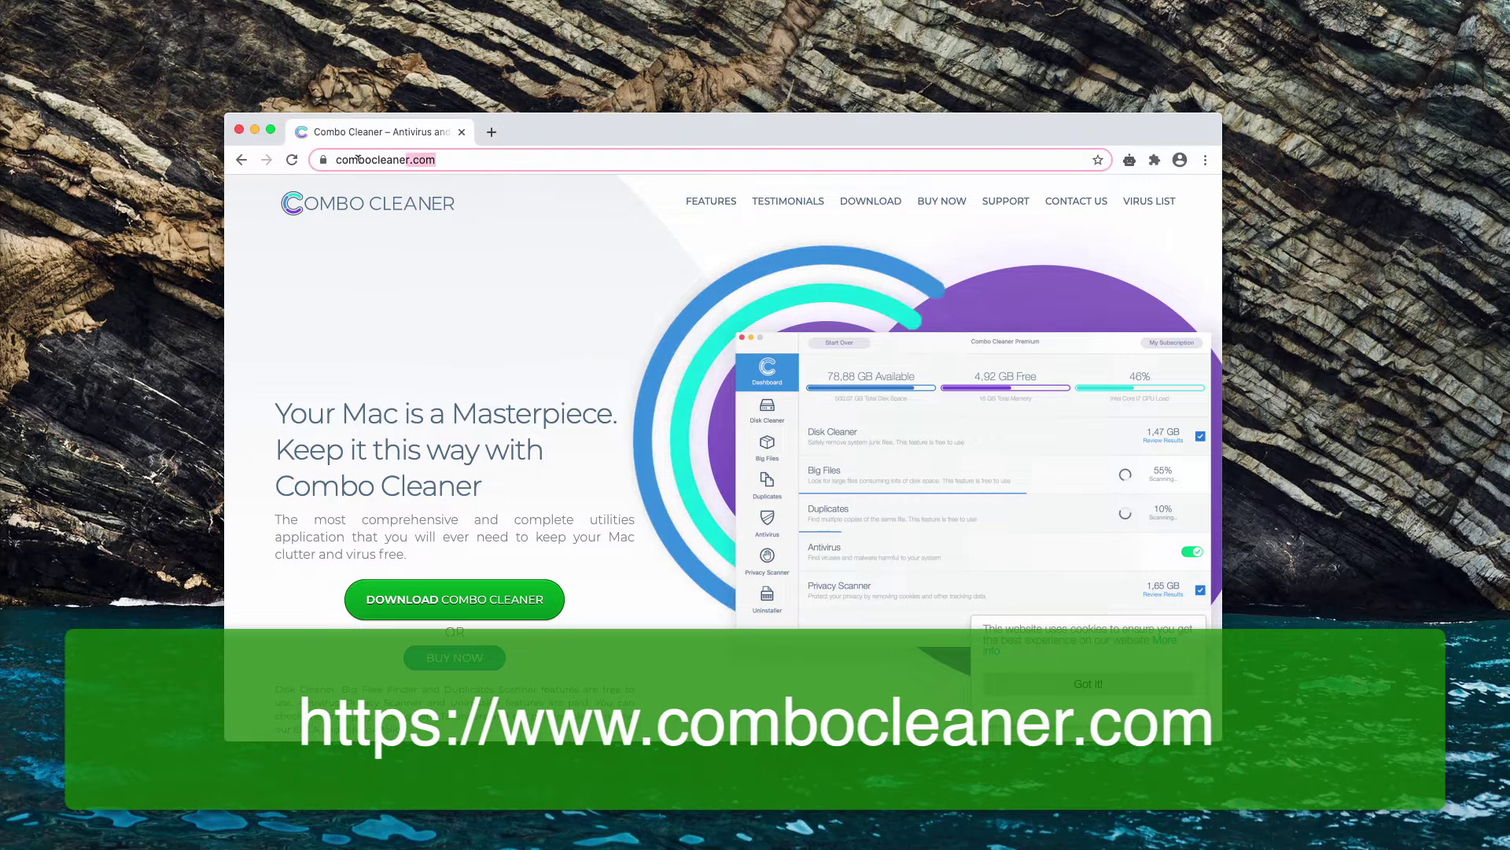
key("Right")
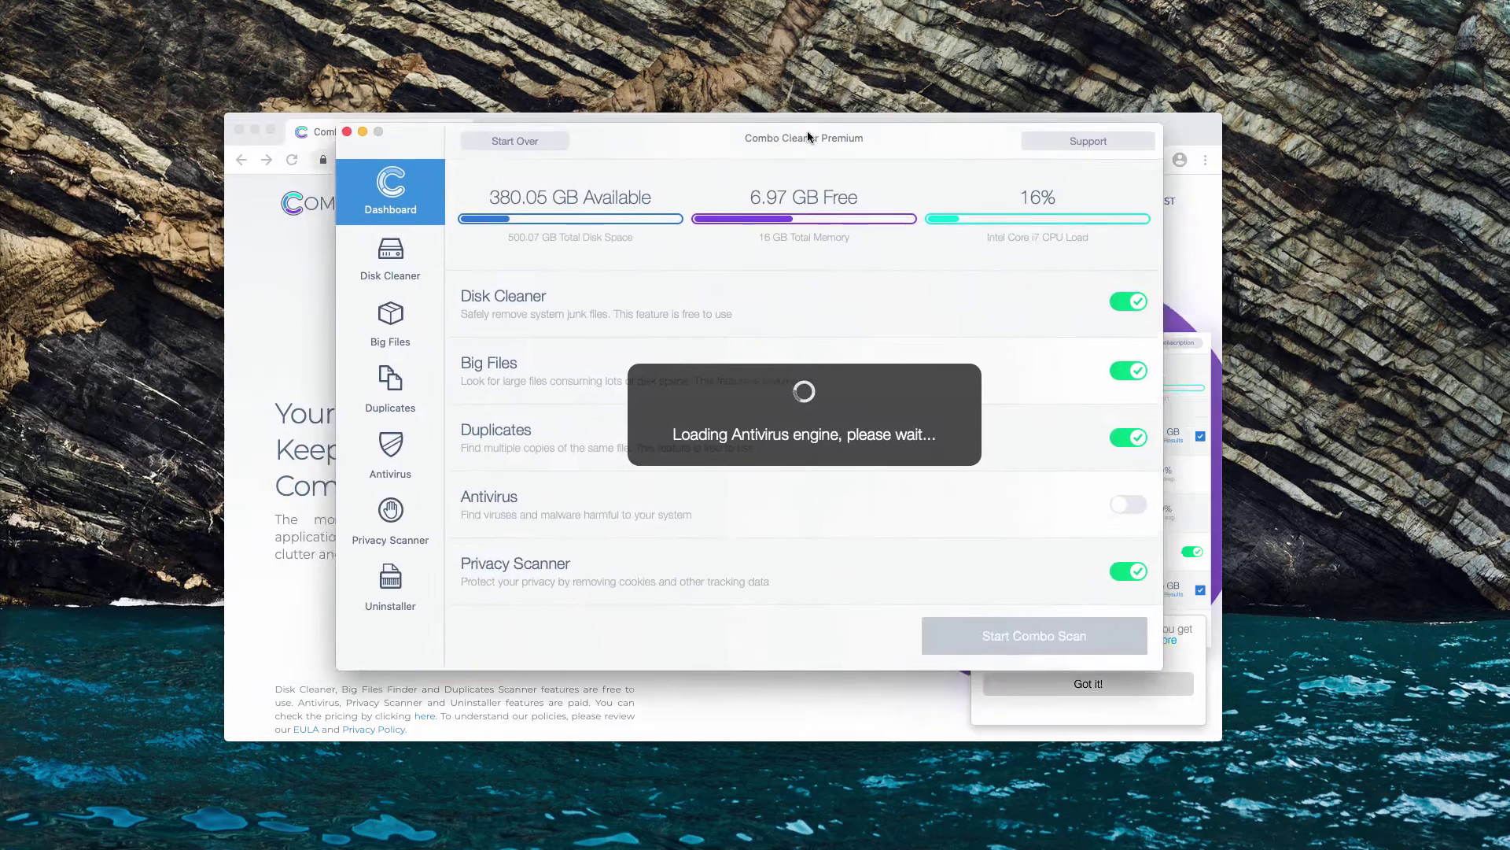
Step: Switch to Combo Cleaner, run a Combo Scan and open the antivirus results for review
left_click_drag(810, 138, 795, 176)
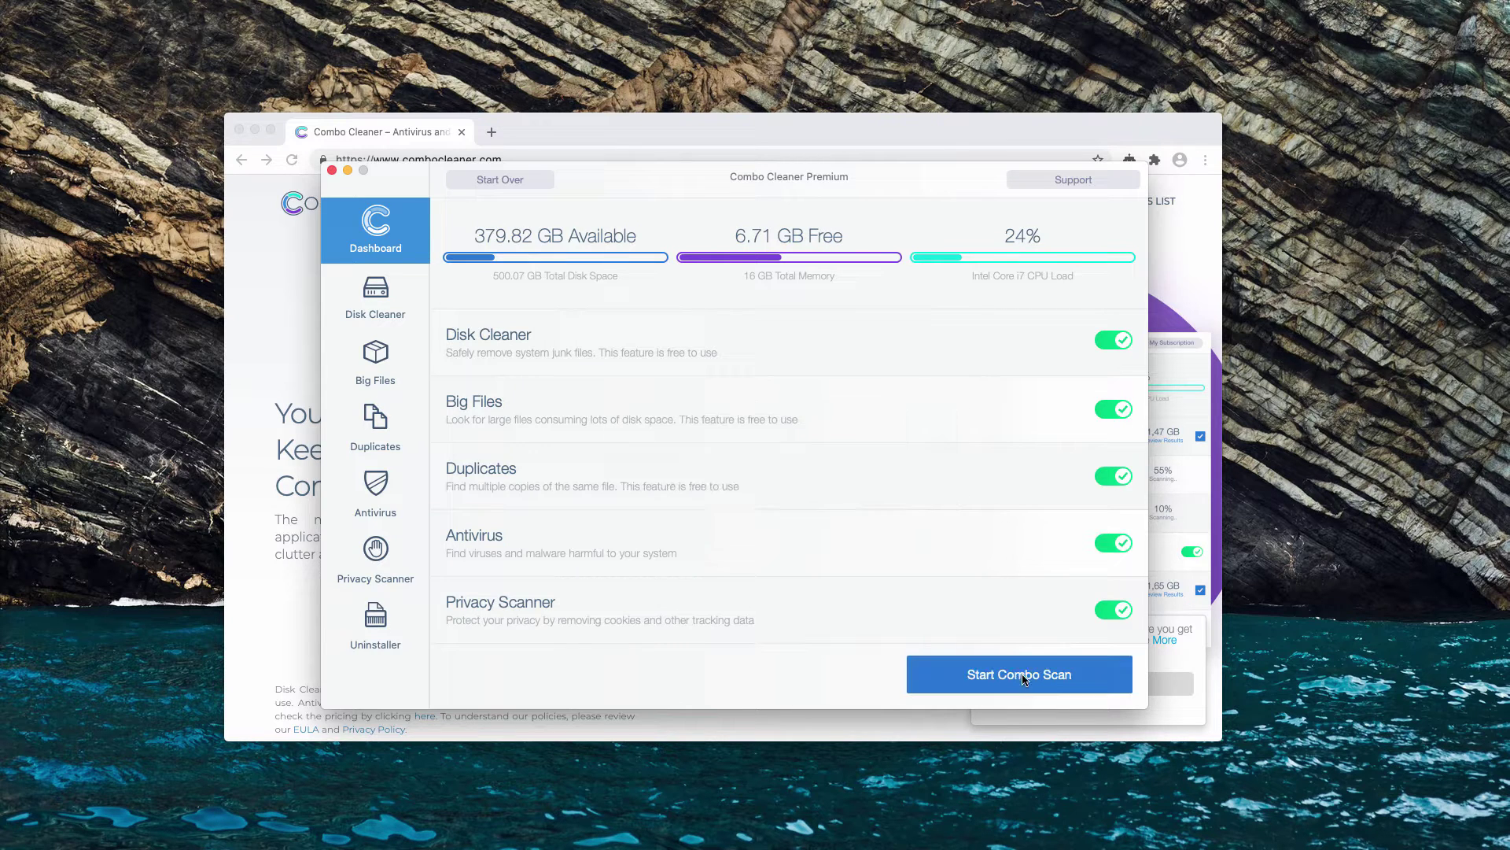
left_click(1023, 680)
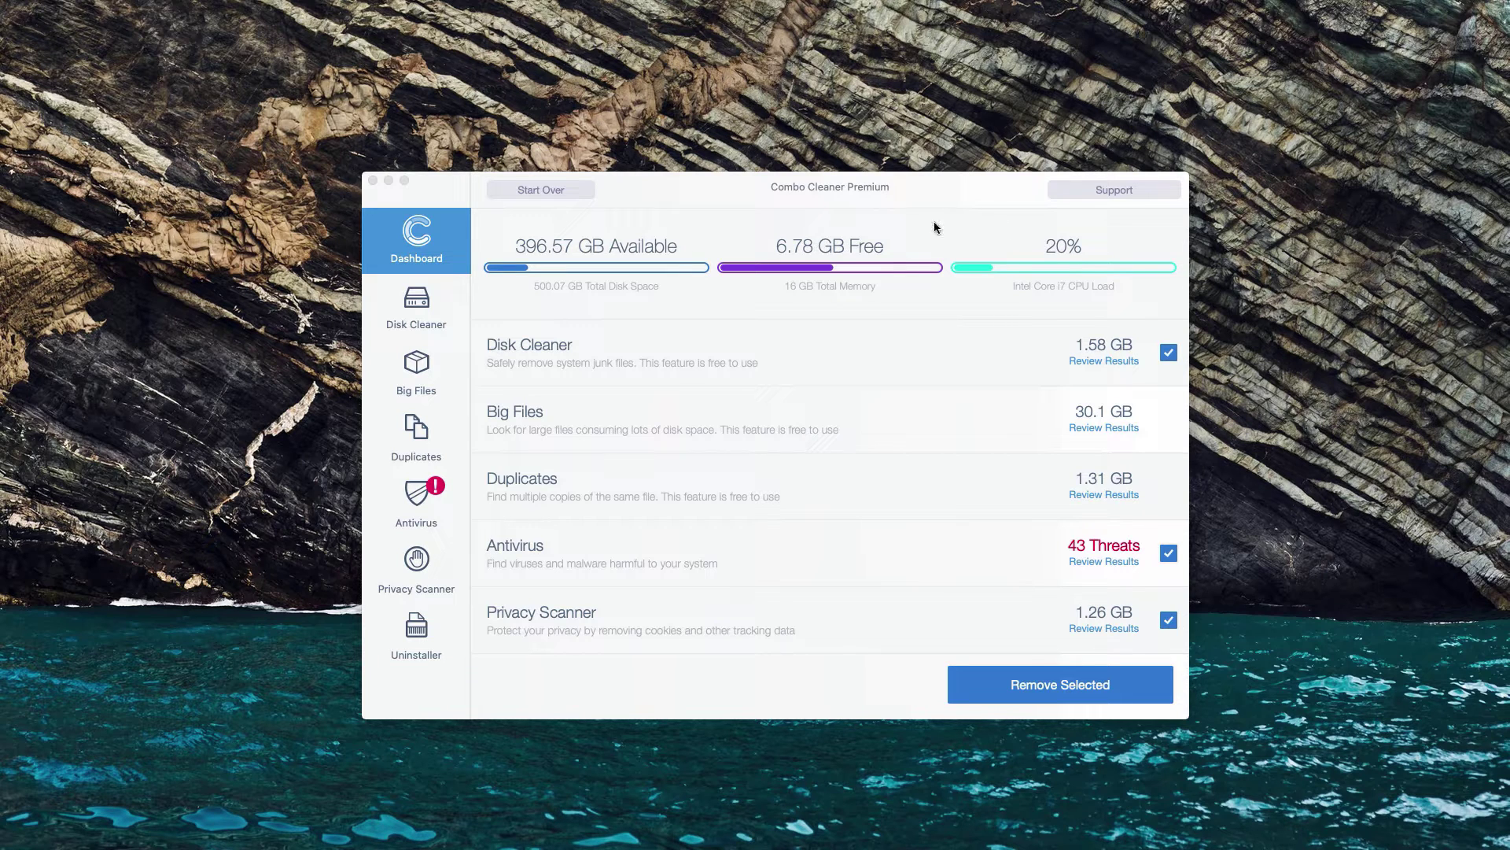
left_click(867, 188)
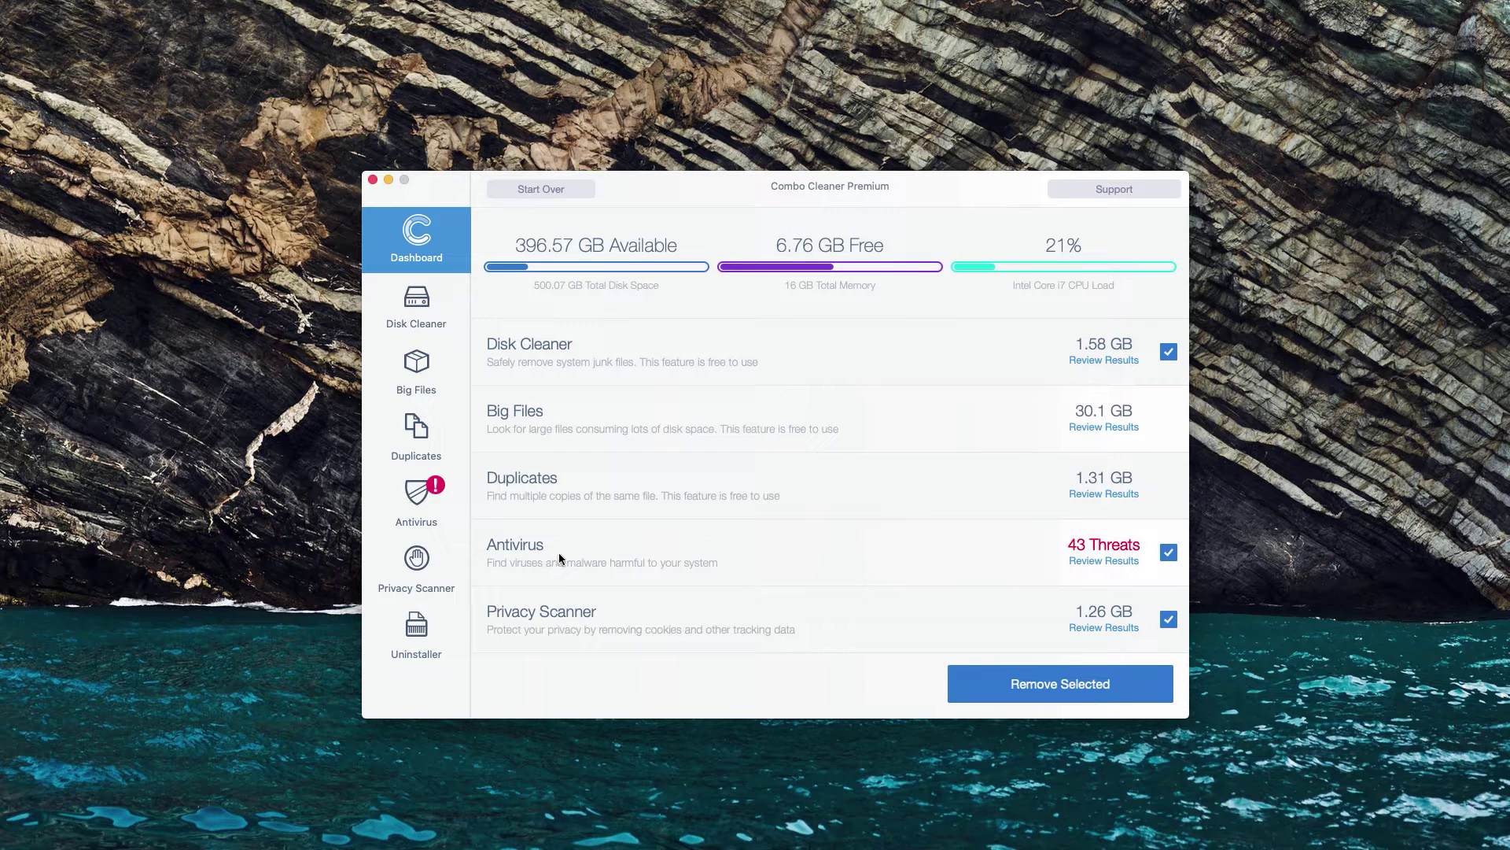
left_click(1097, 565)
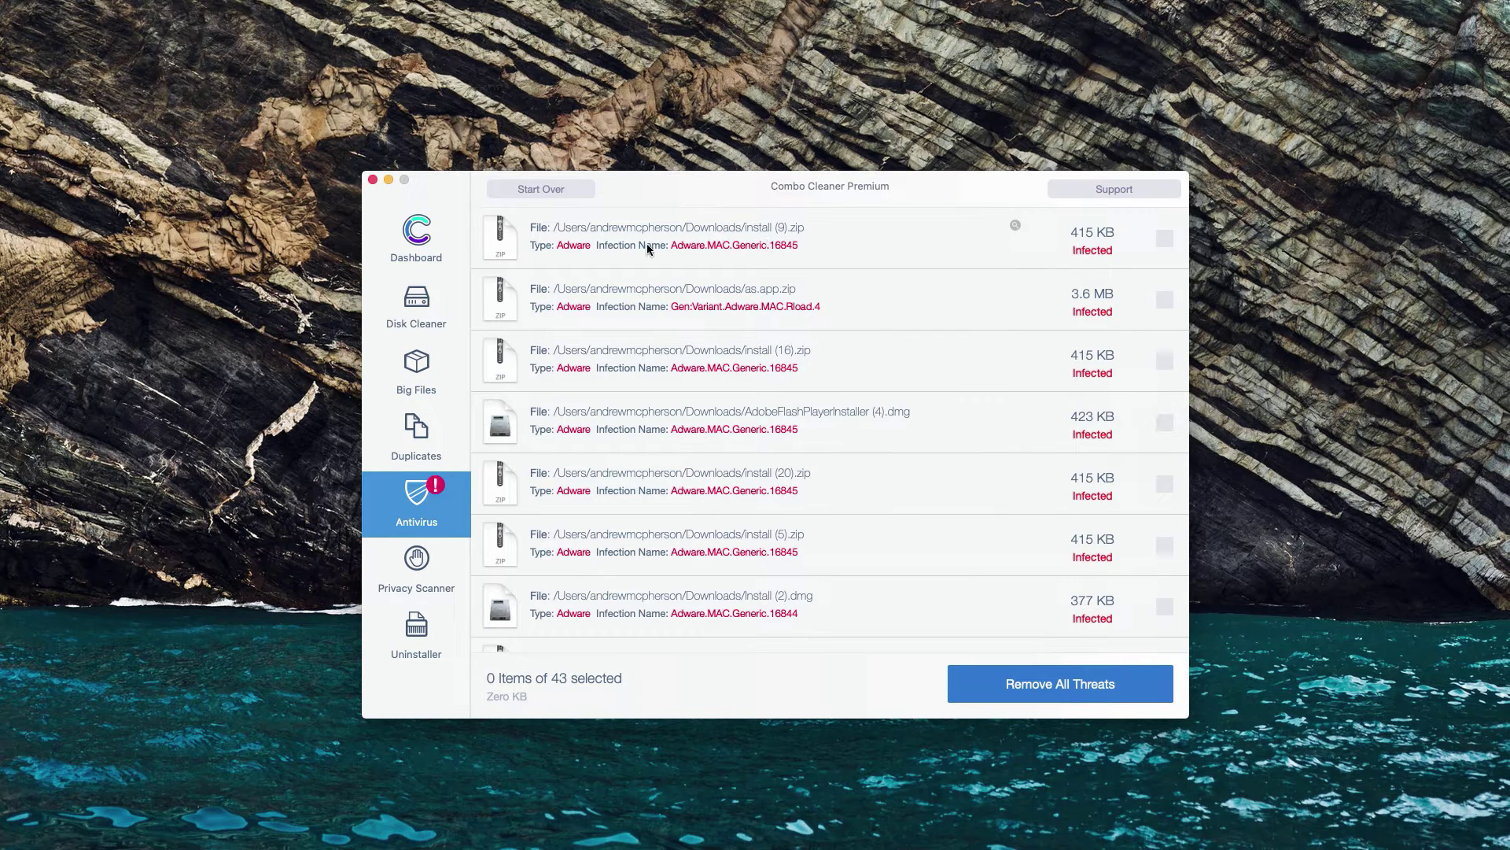
left_click(701, 246)
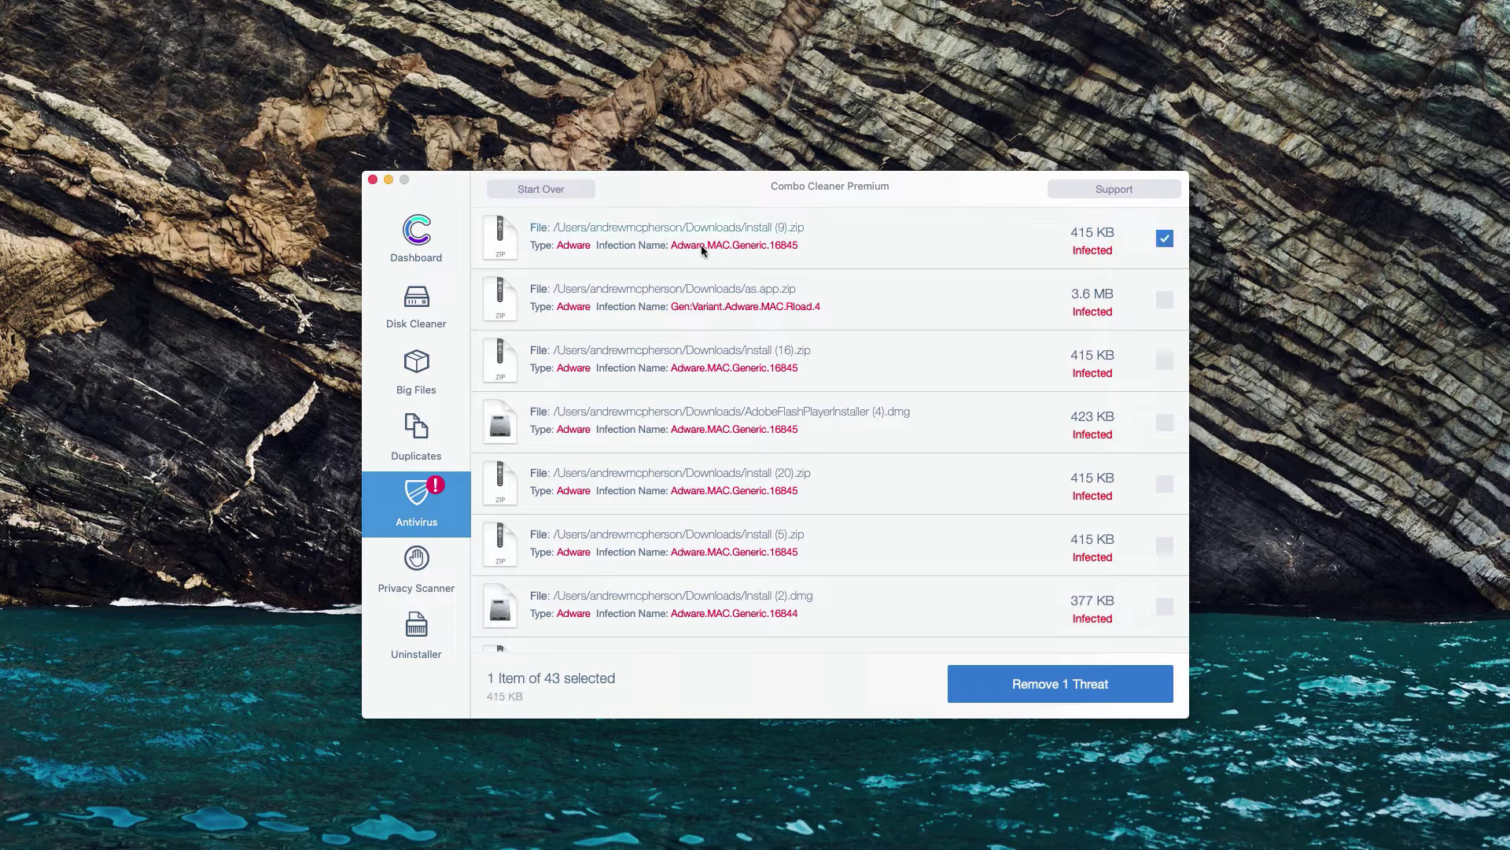
left_click(818, 249)
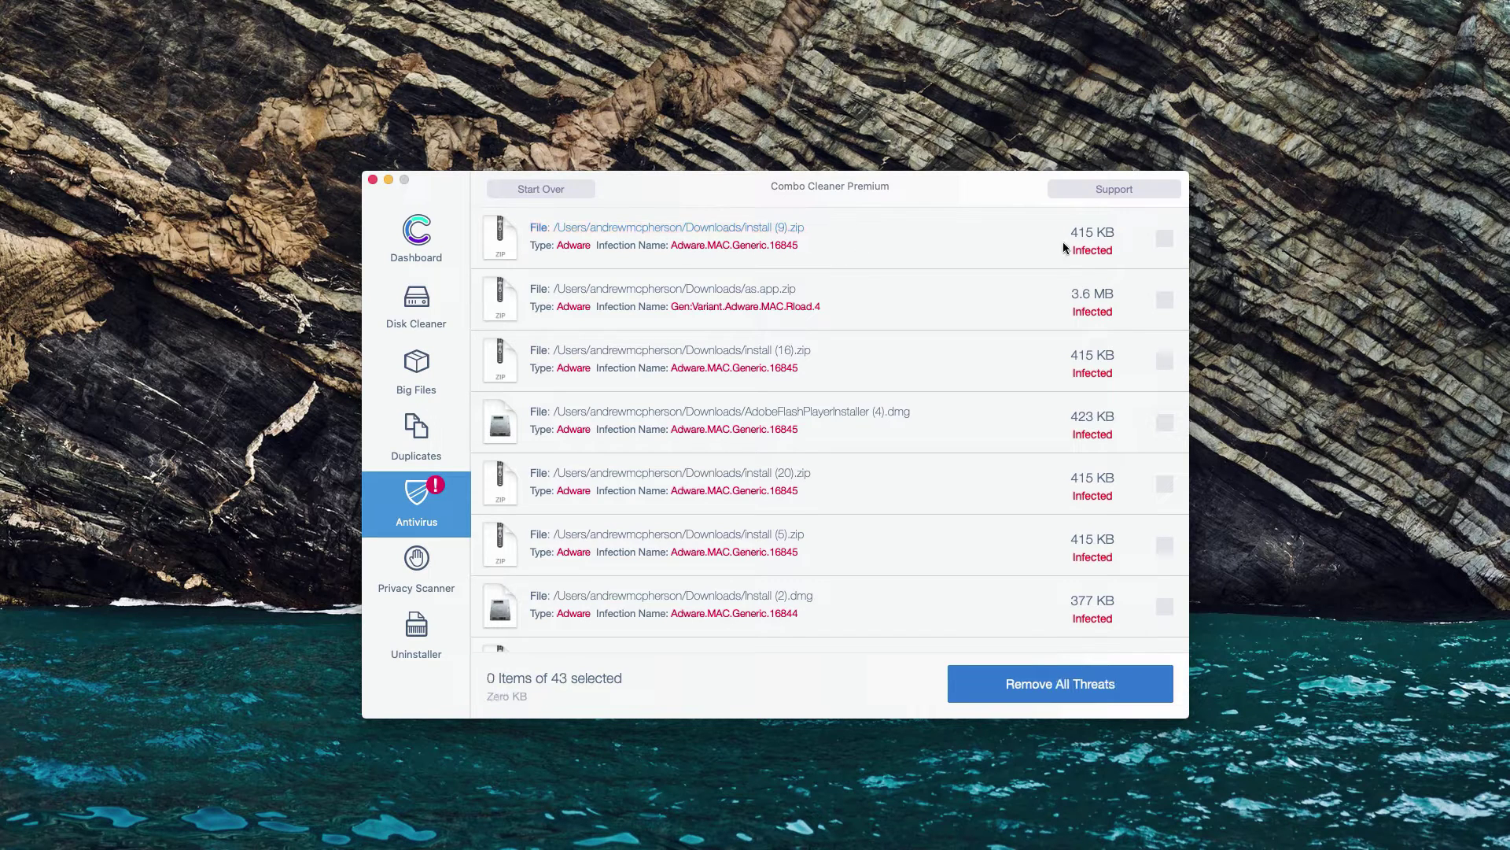
left_click(894, 247)
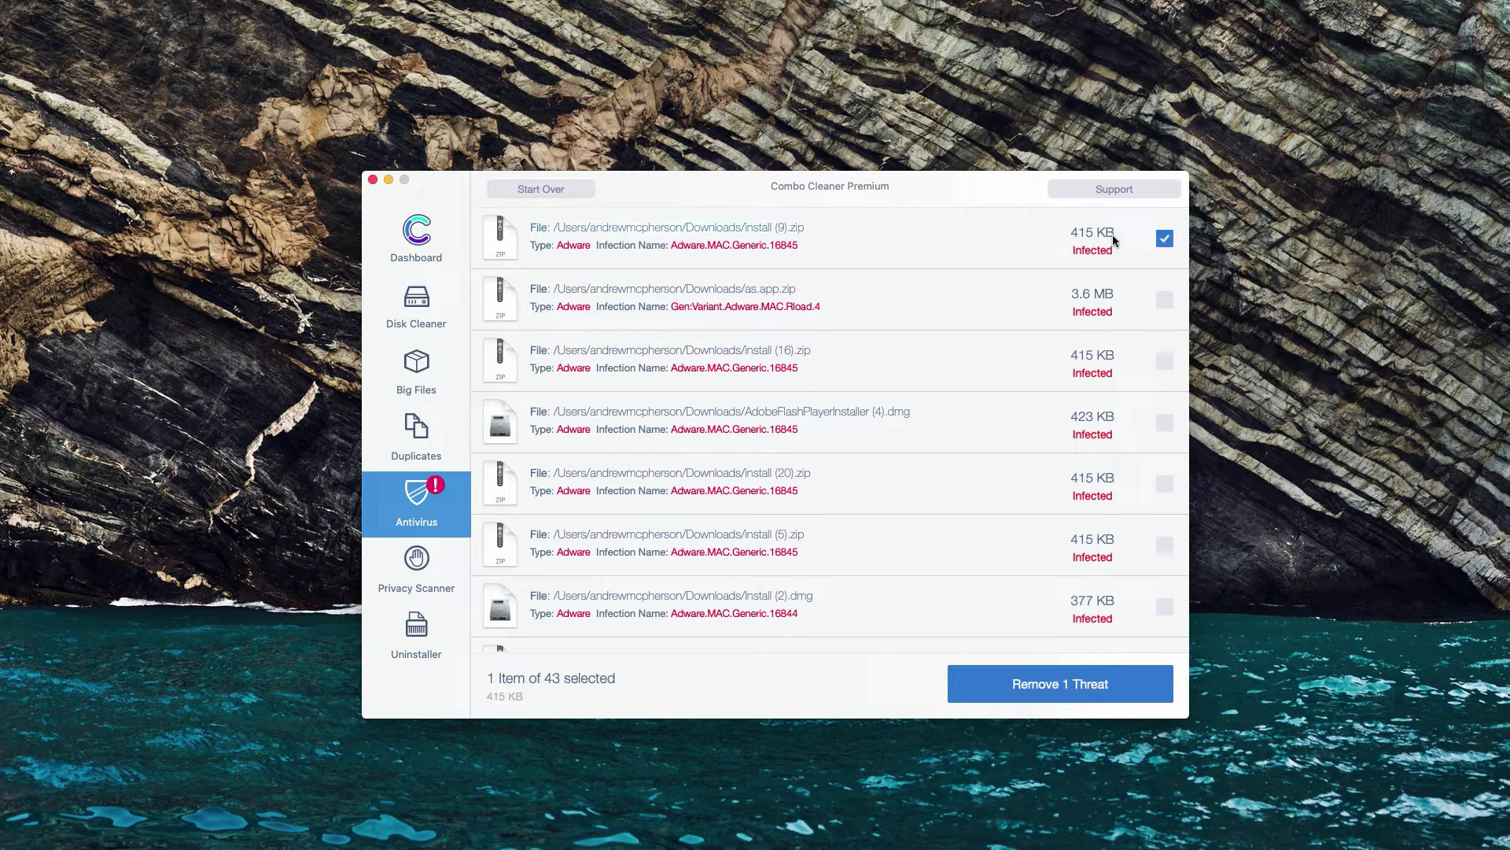
left_click(892, 238)
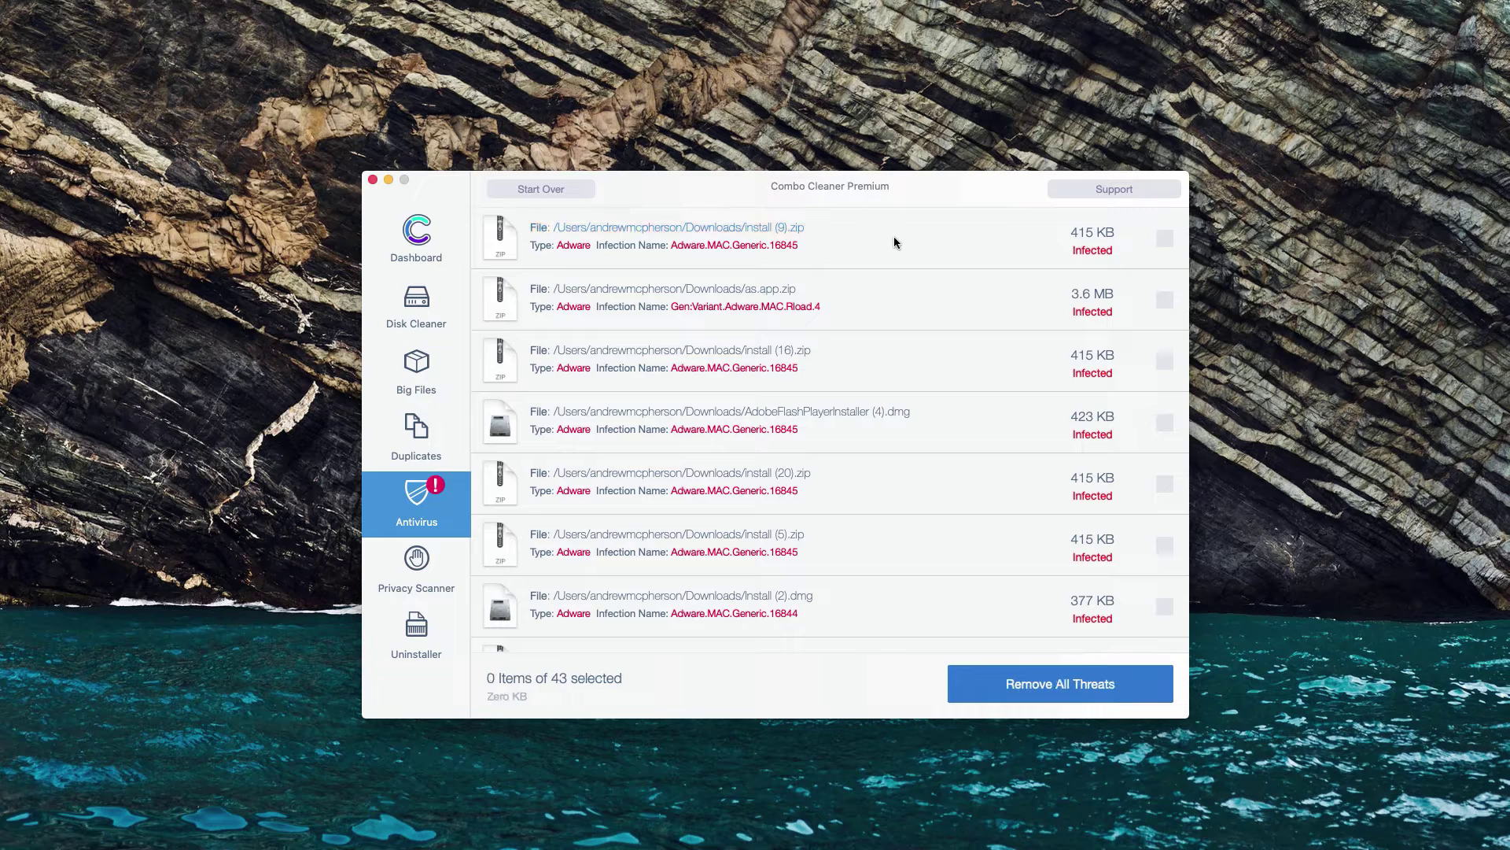
Step: Show the infected file install (9).zip from the antivirus results in its Finder folder
left_click(750, 229)
left_click(753, 235)
left_click(1015, 227)
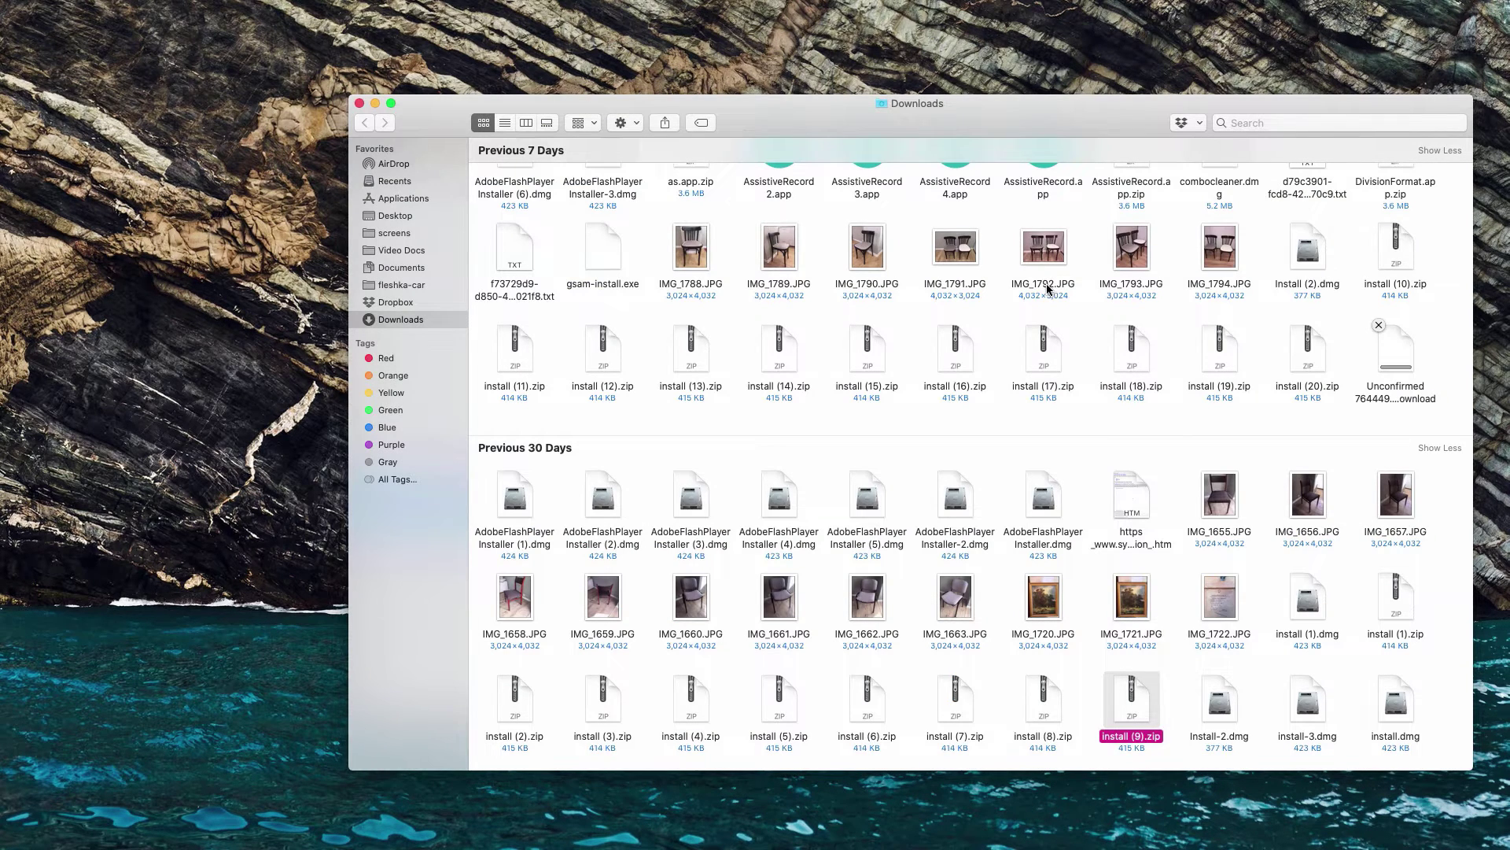
Step: Move the infected file install (9).zip to the Trash and close the Downloads window
scroll(1141, 718, "up", 1)
right_click(1128, 692)
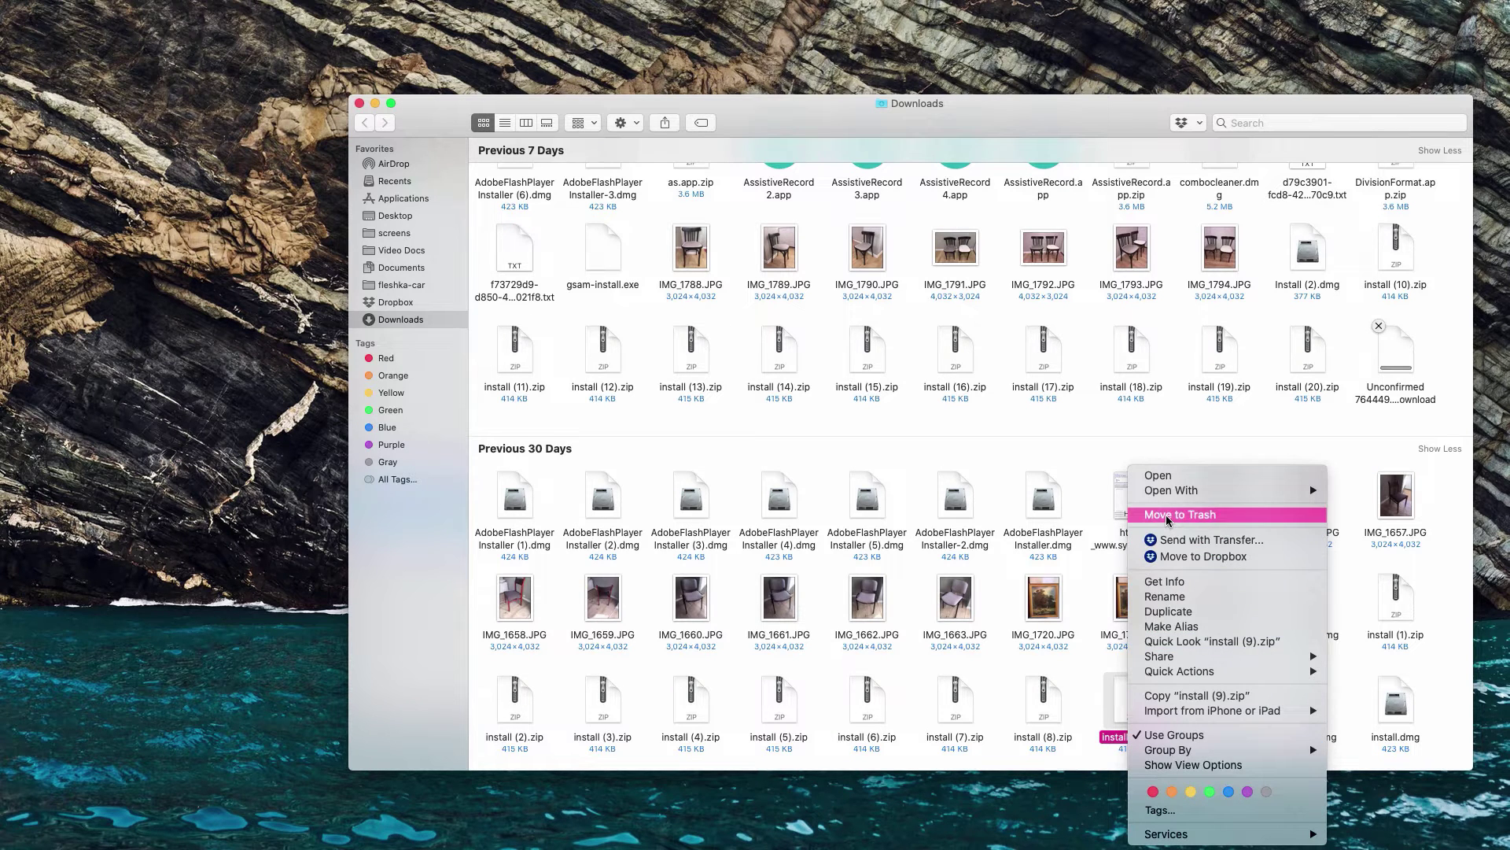
left_click(1168, 515)
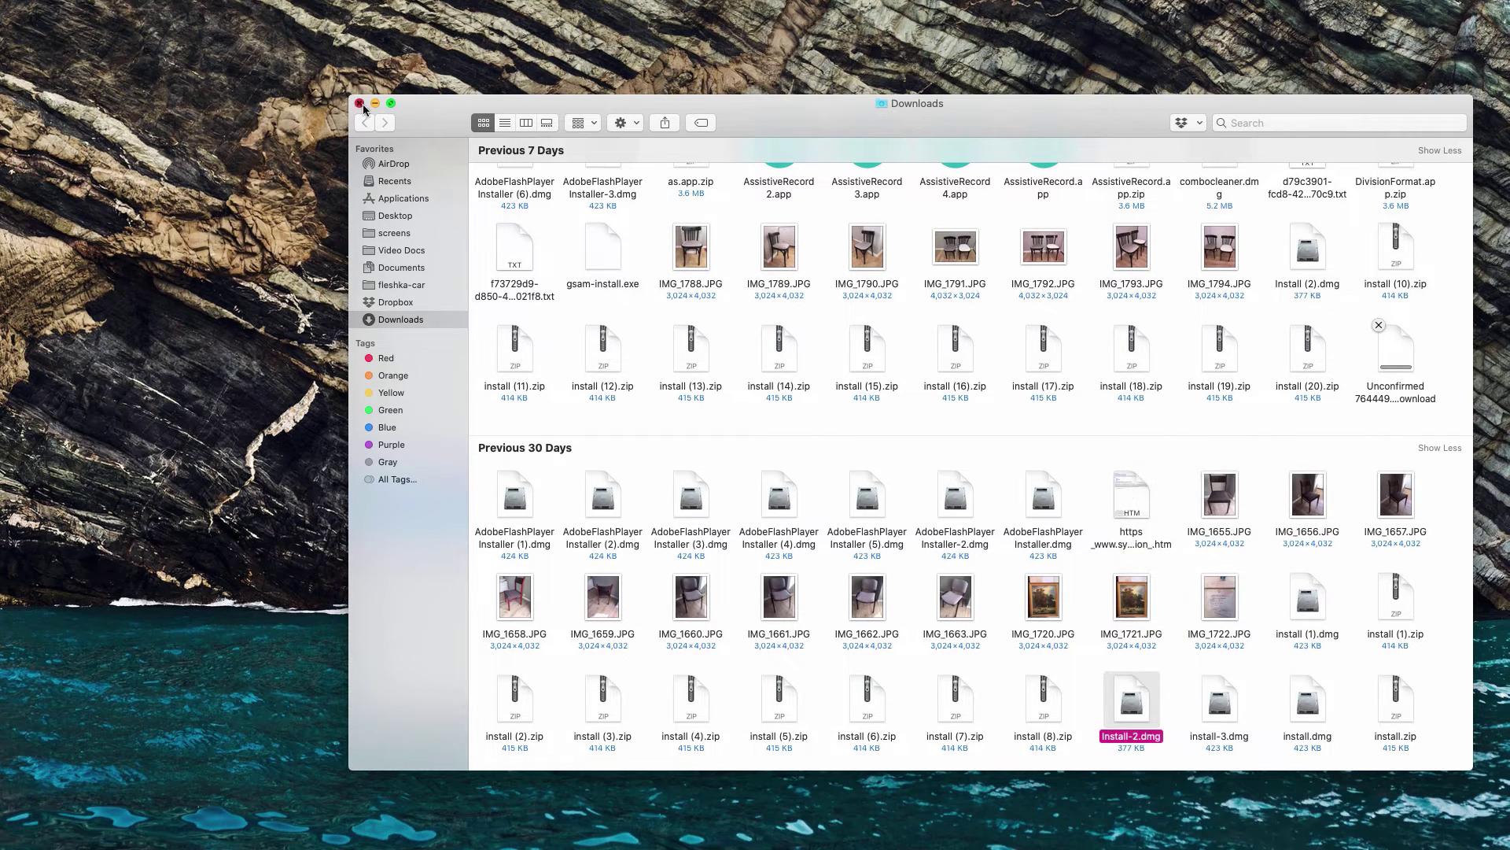
left_click(361, 105)
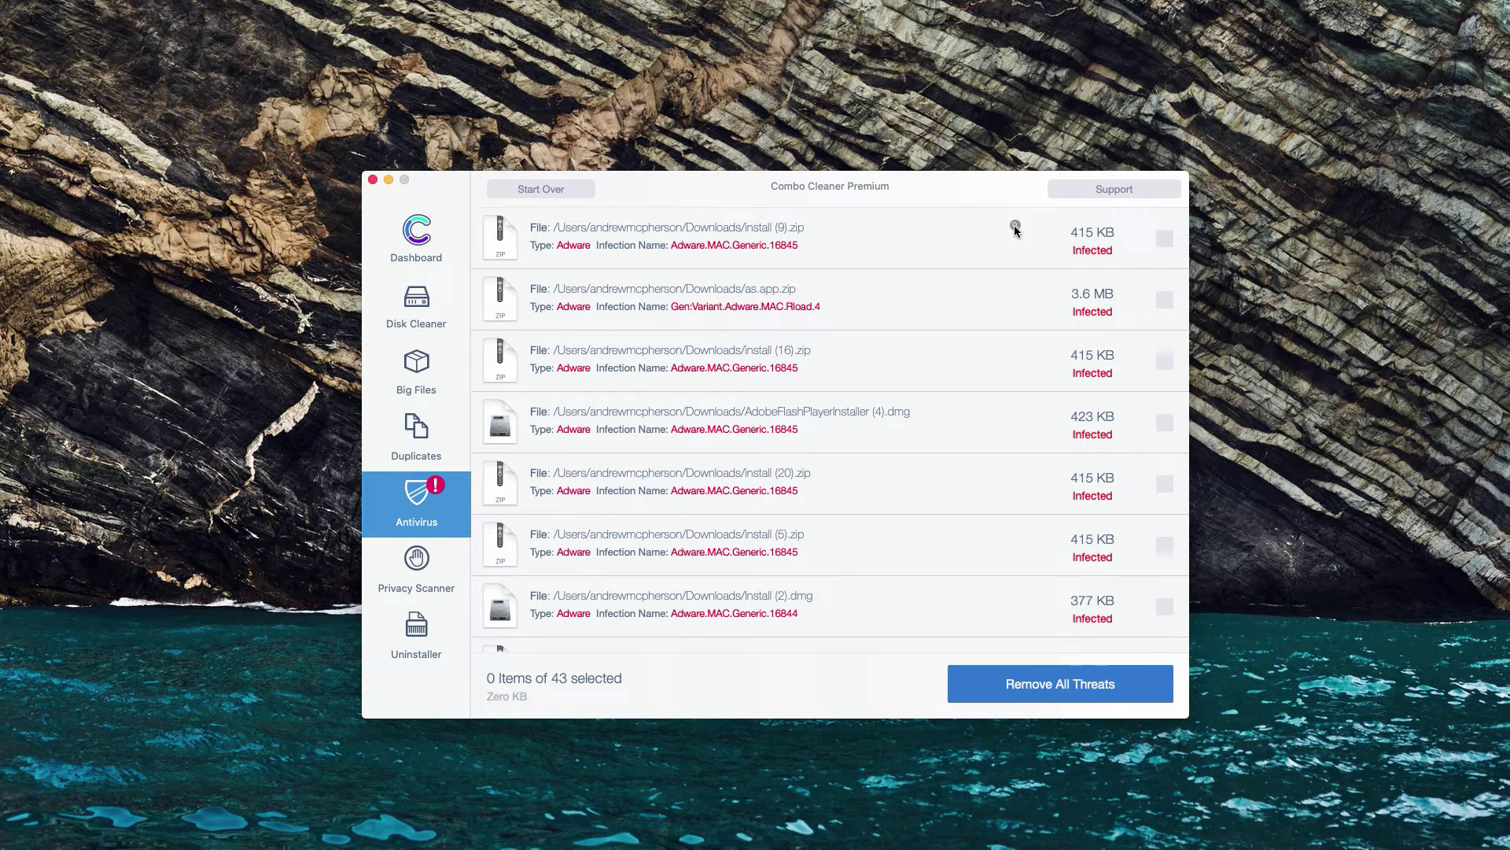
Step: Show the infected file as.app.zip from the antivirus results in Finder, move it to the Trash, and return to the results
left_click(1017, 288)
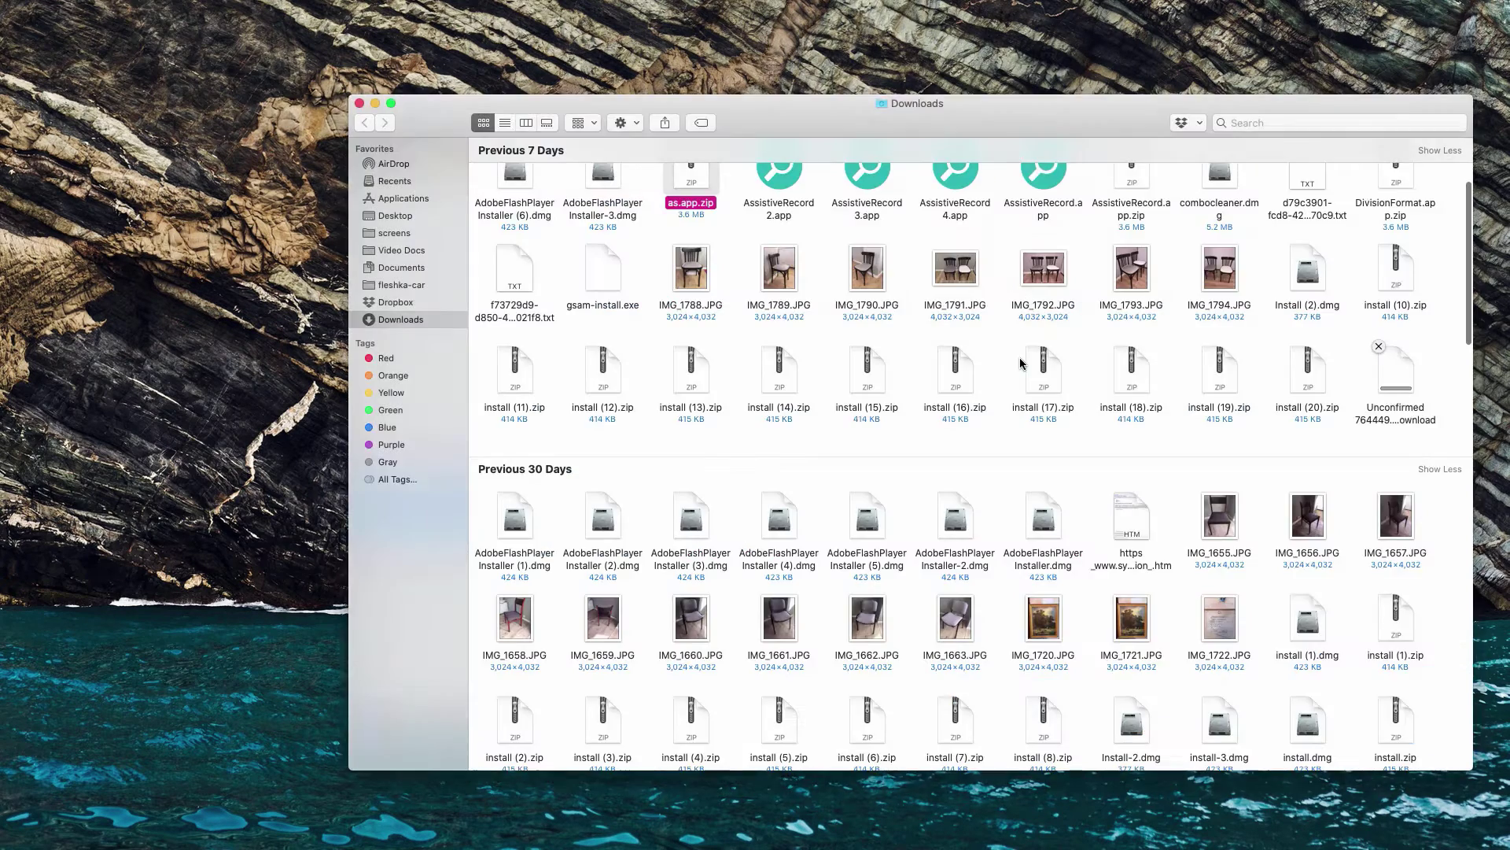
scroll(865, 486, "down", 1)
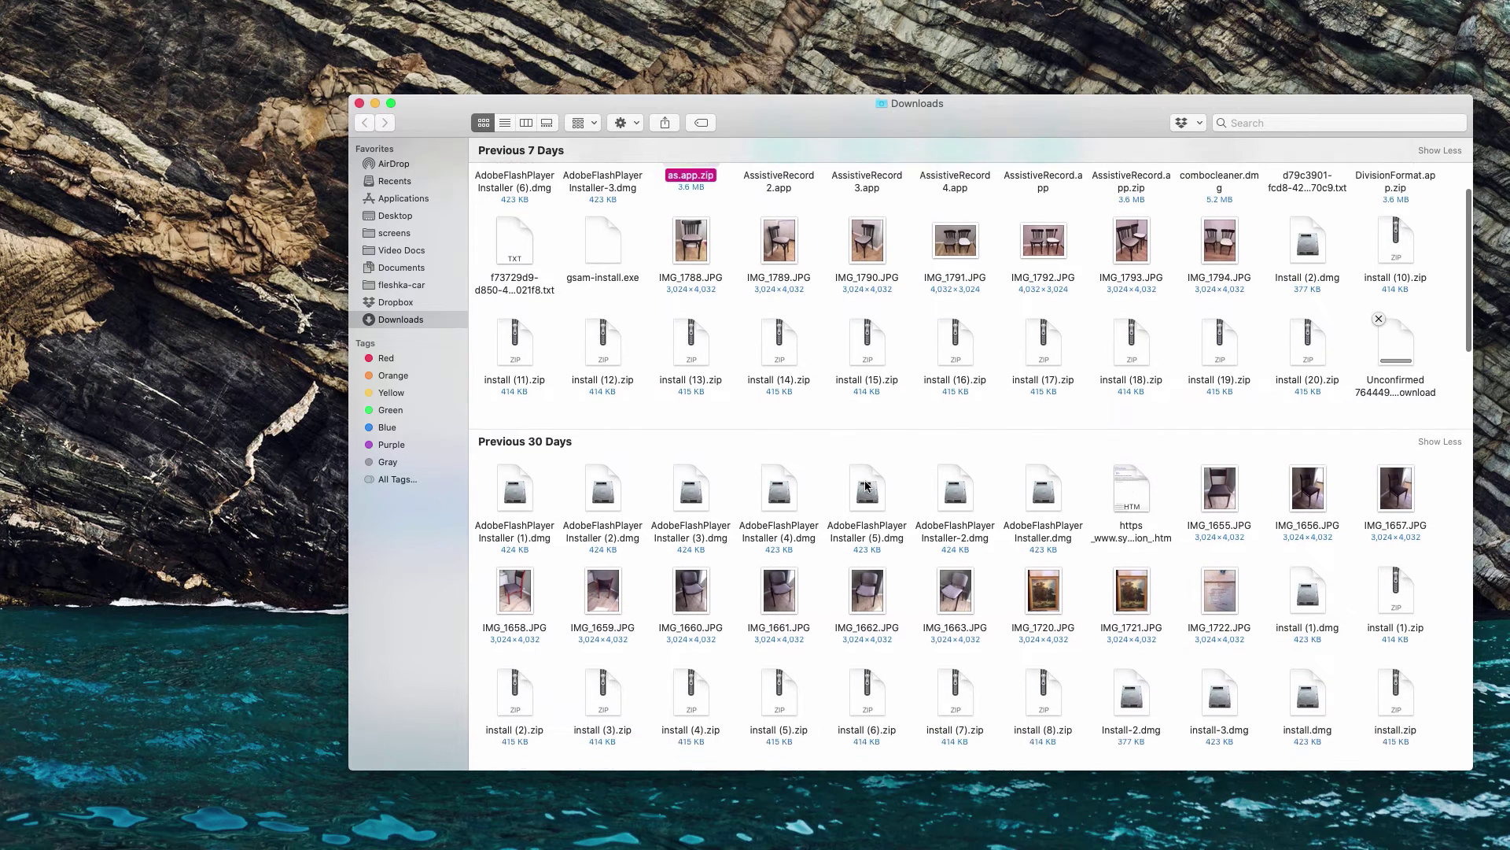
scroll(865, 485, "up", 3)
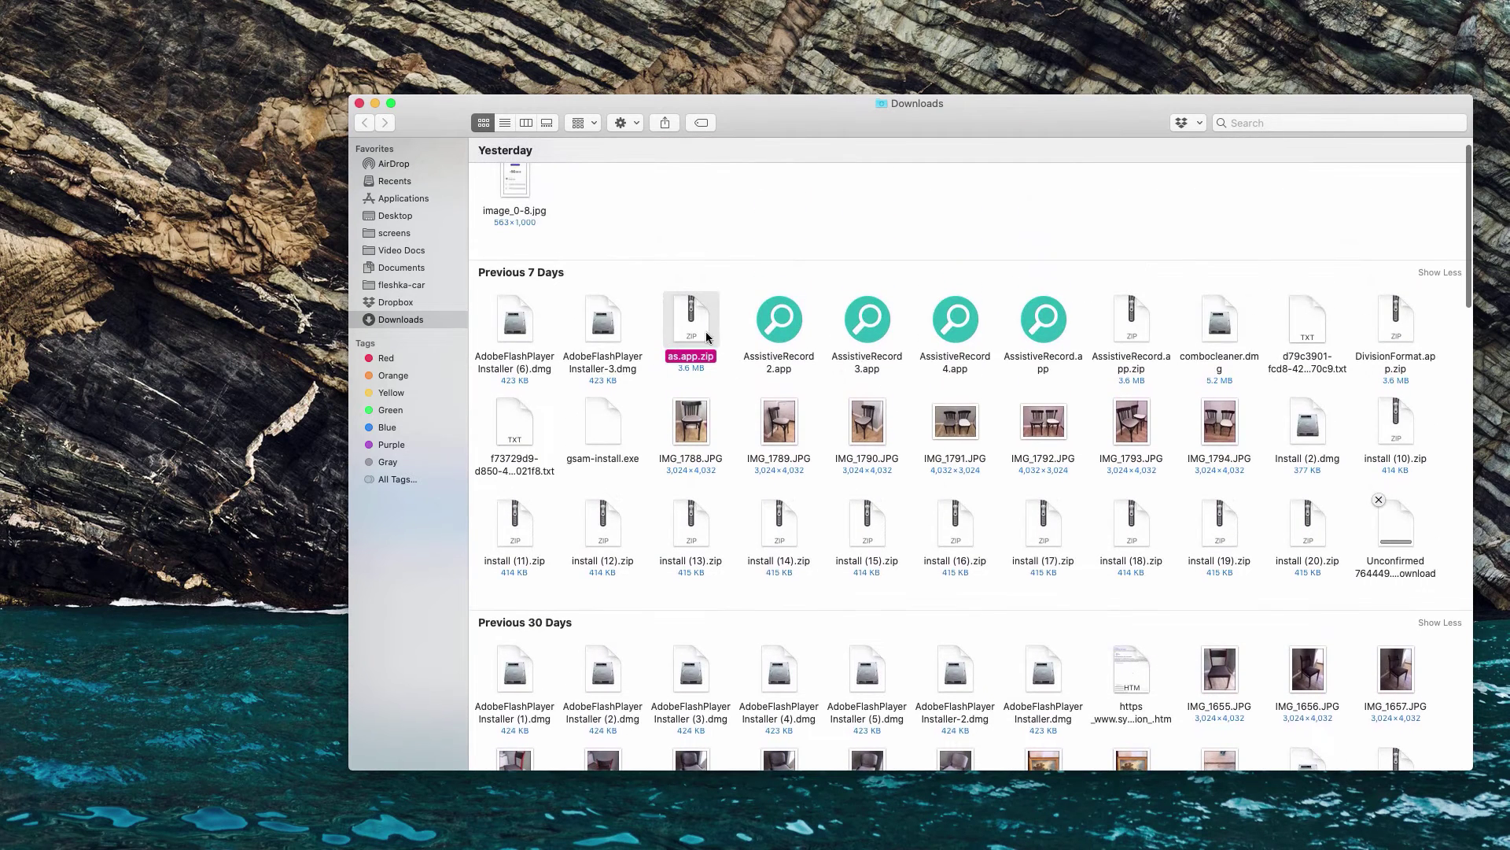
right_click(704, 331)
left_click(755, 376)
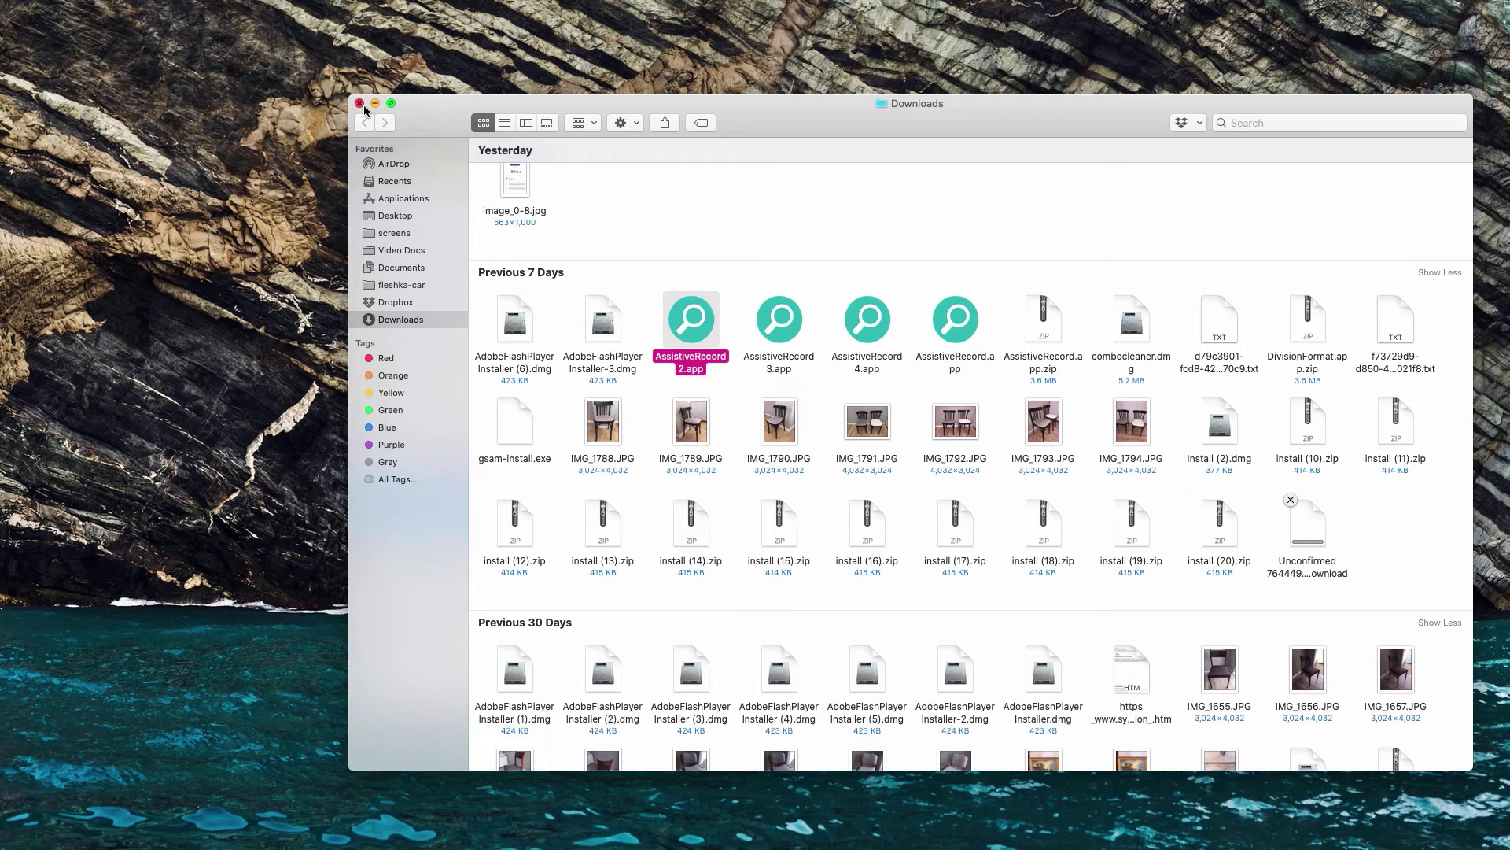
left_click(359, 103)
left_click(857, 184)
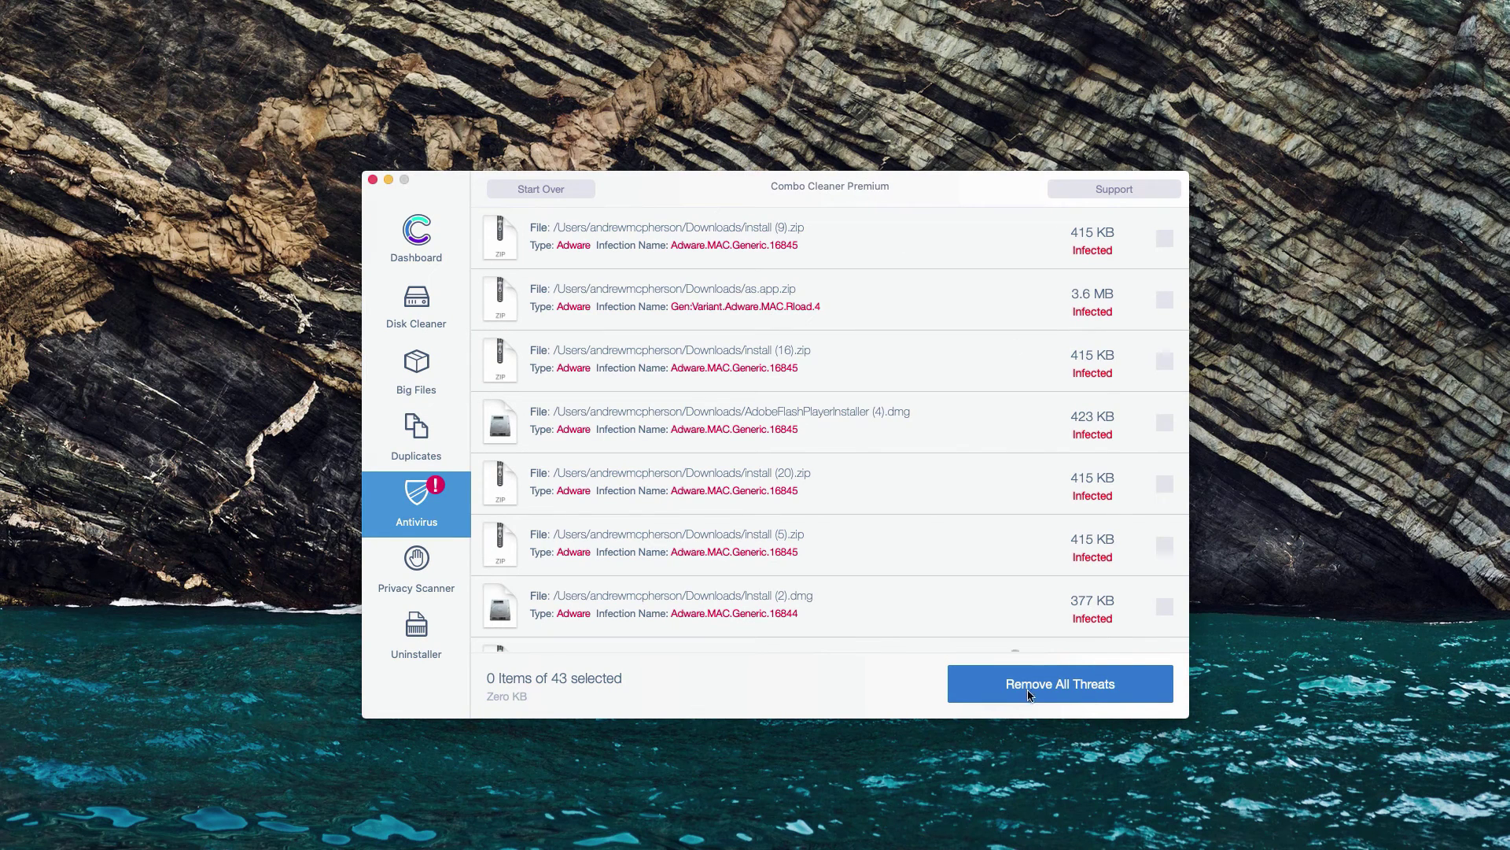